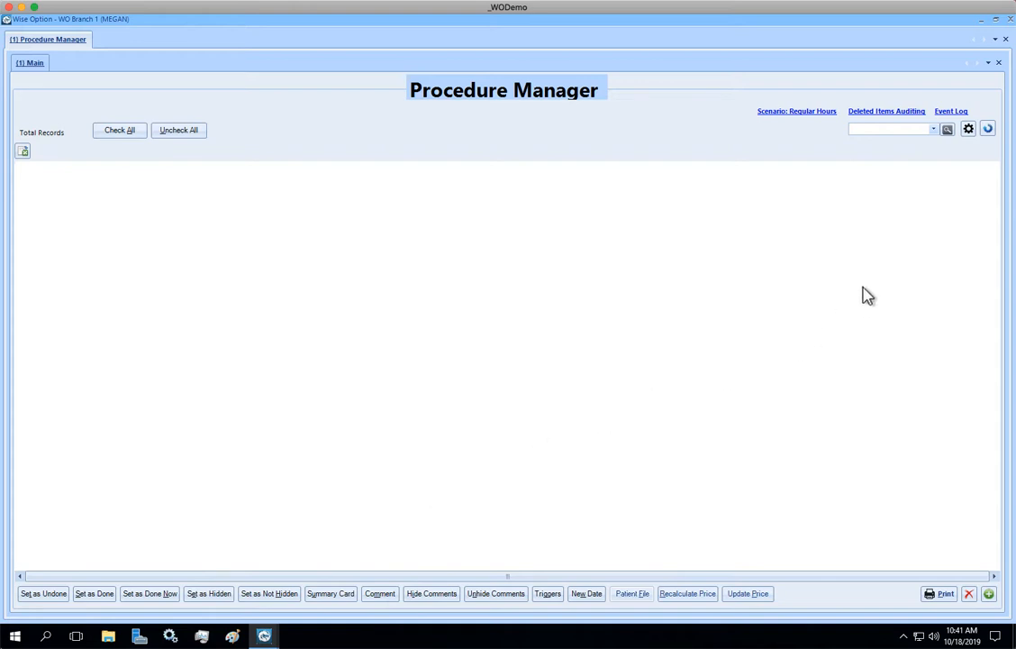
- Create a new list query named "Date Last 30 days" and mark it as a favorite
left_click(947, 130)
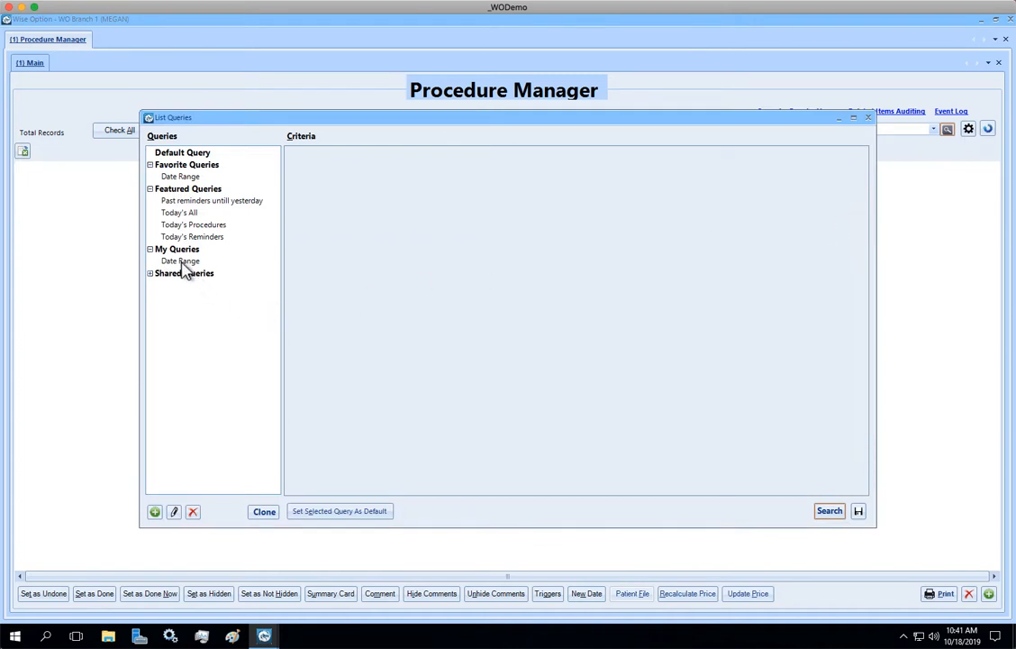
left_click(154, 512)
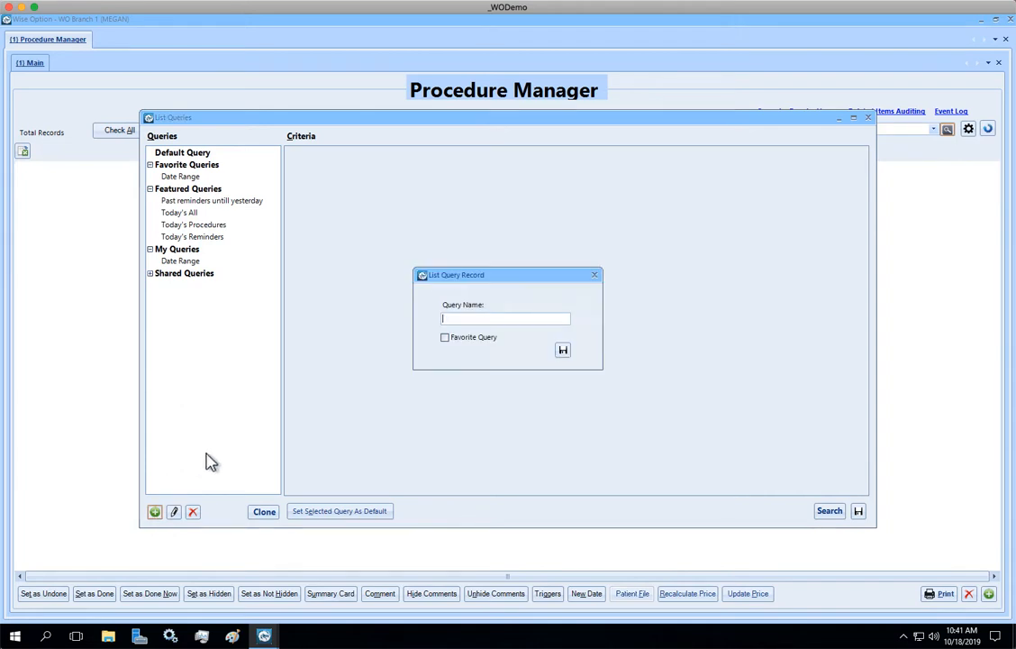
type("Date Last 30 days")
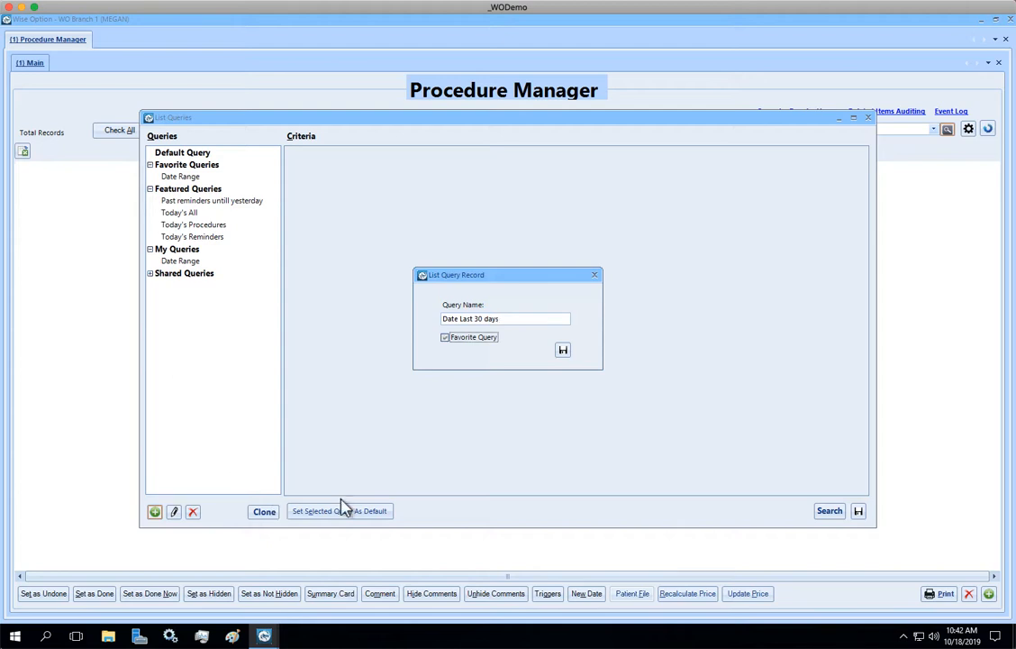
left_click(563, 351)
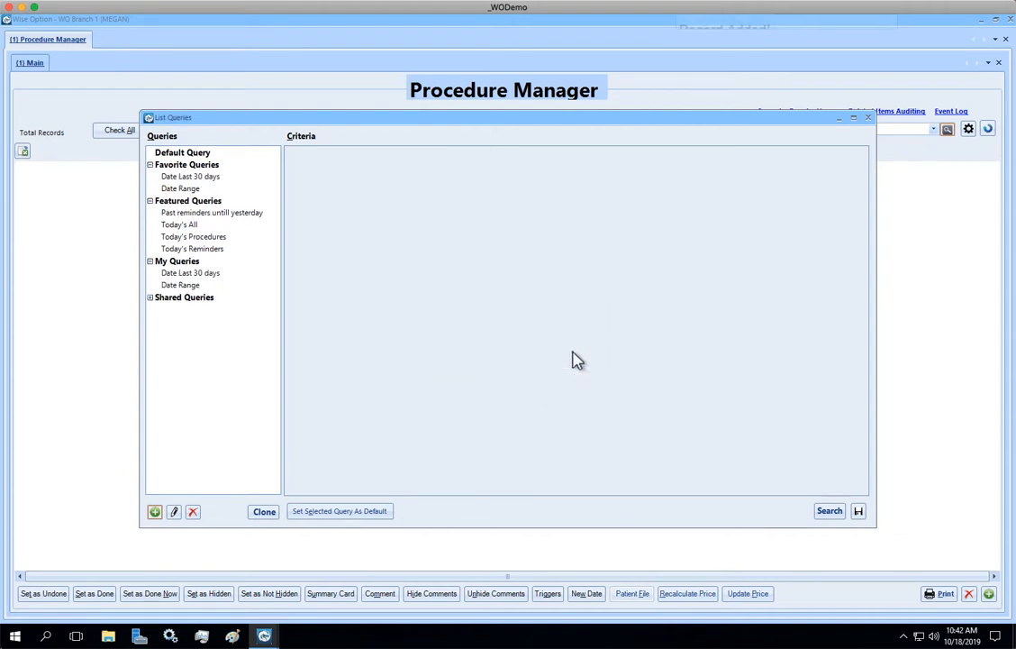
- Open the criteria of the Date Last 30 days query under My Queries and filter on the Date field
left_click(189, 286)
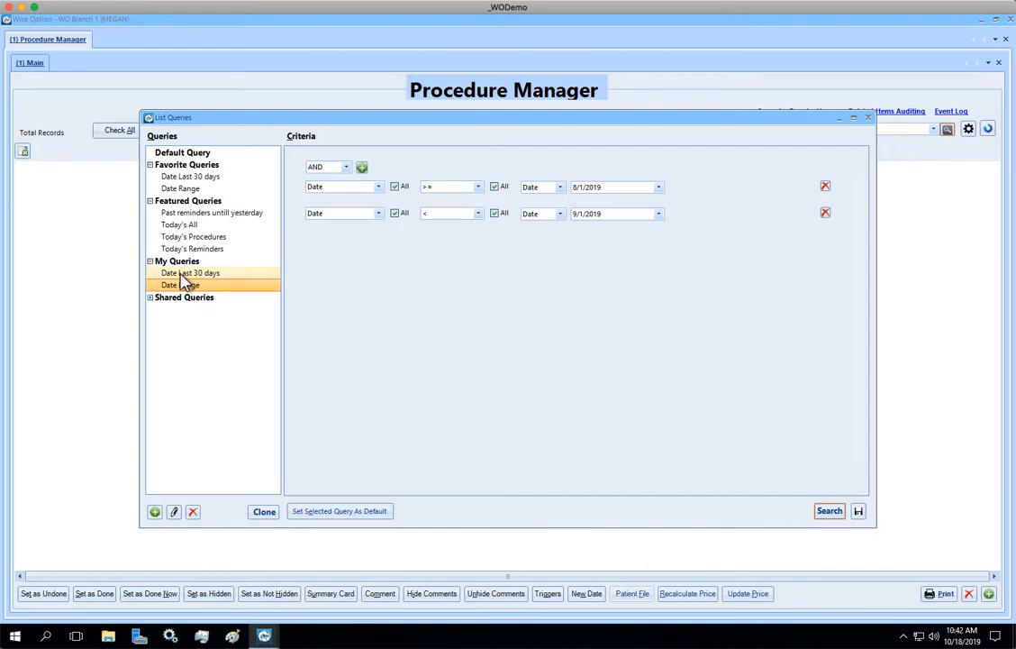
left_click(183, 274)
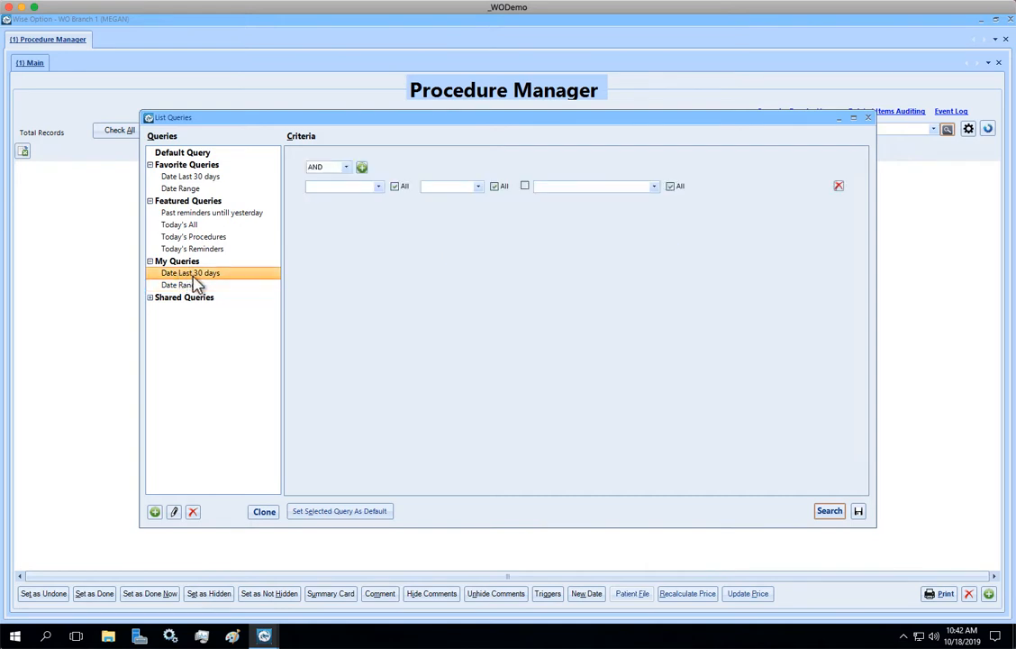
left_click(378, 186)
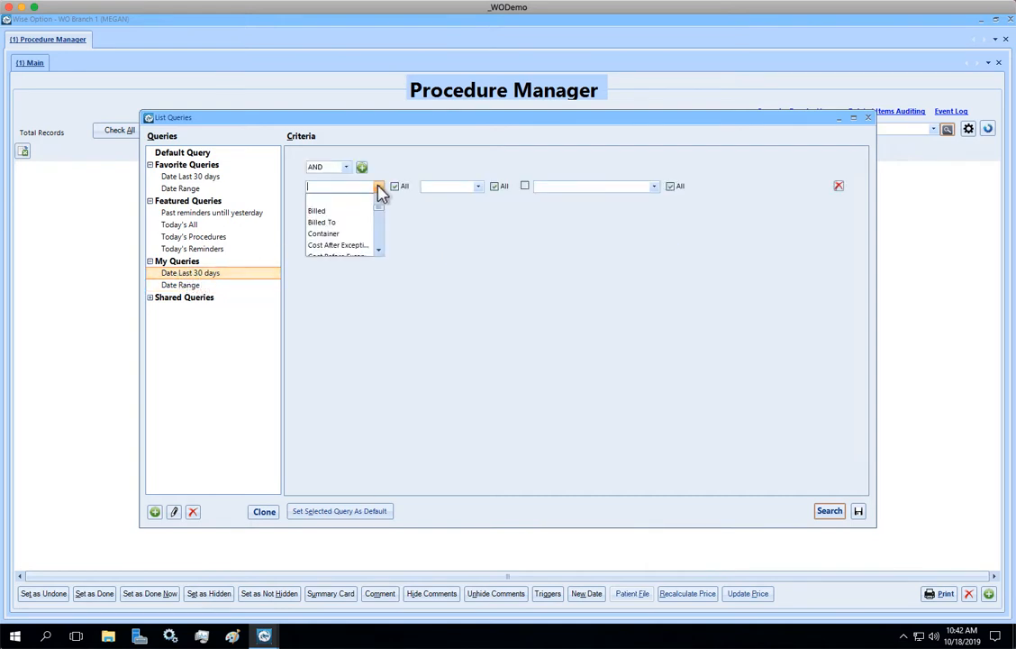
left_click(379, 251)
left_click(379, 251)
left_click(380, 251)
left_click(380, 252)
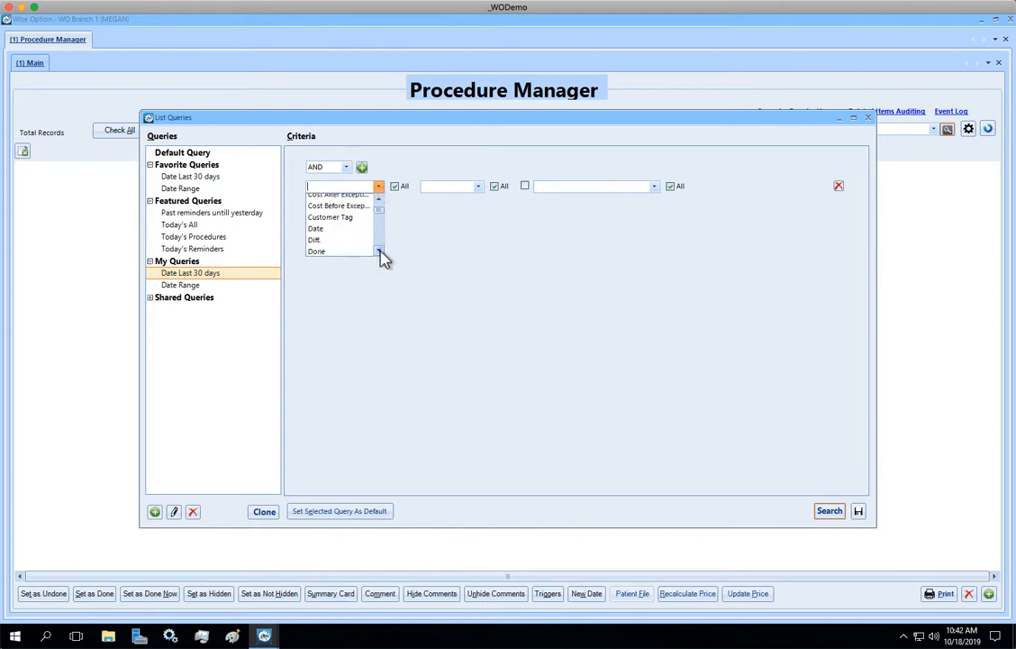
left_click(330, 231)
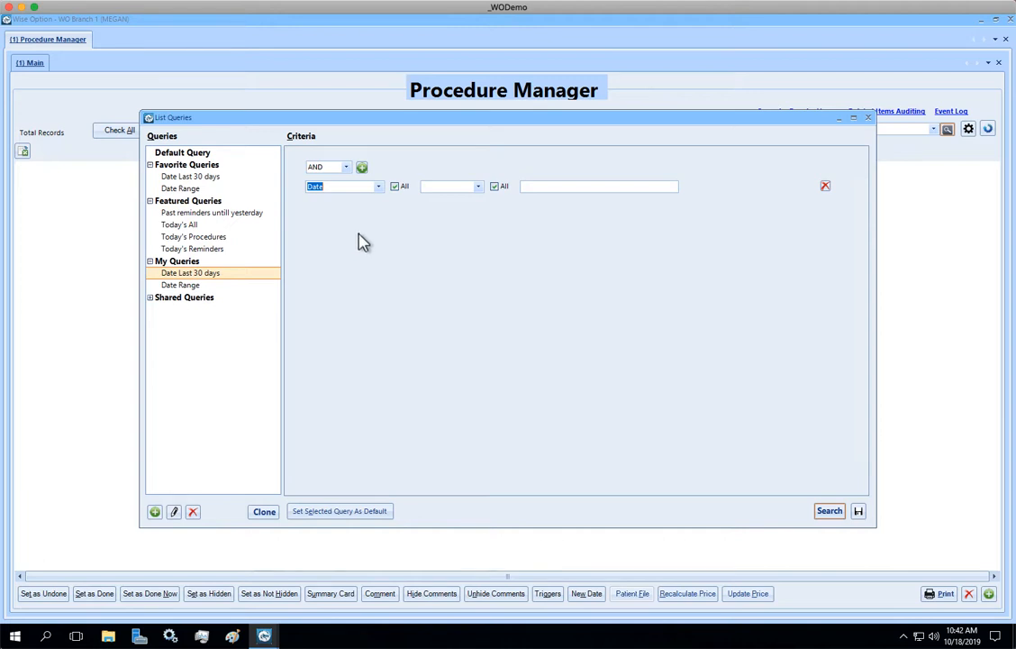
- Set the comparison operator of the Date criterion to Last
left_click(479, 188)
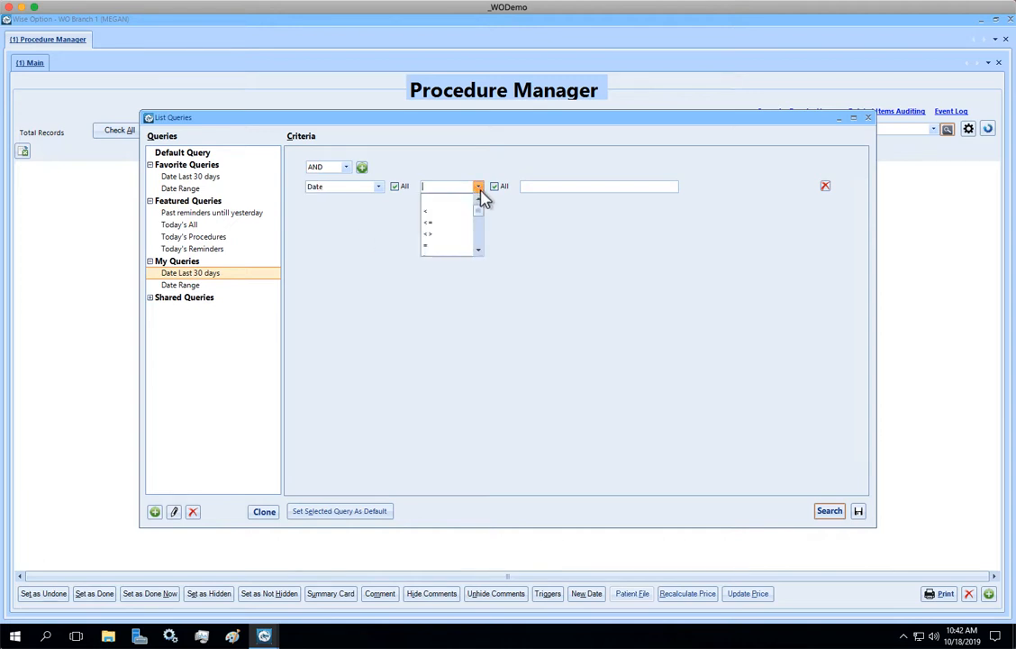
left_click(478, 252)
left_click(479, 251)
left_click(479, 252)
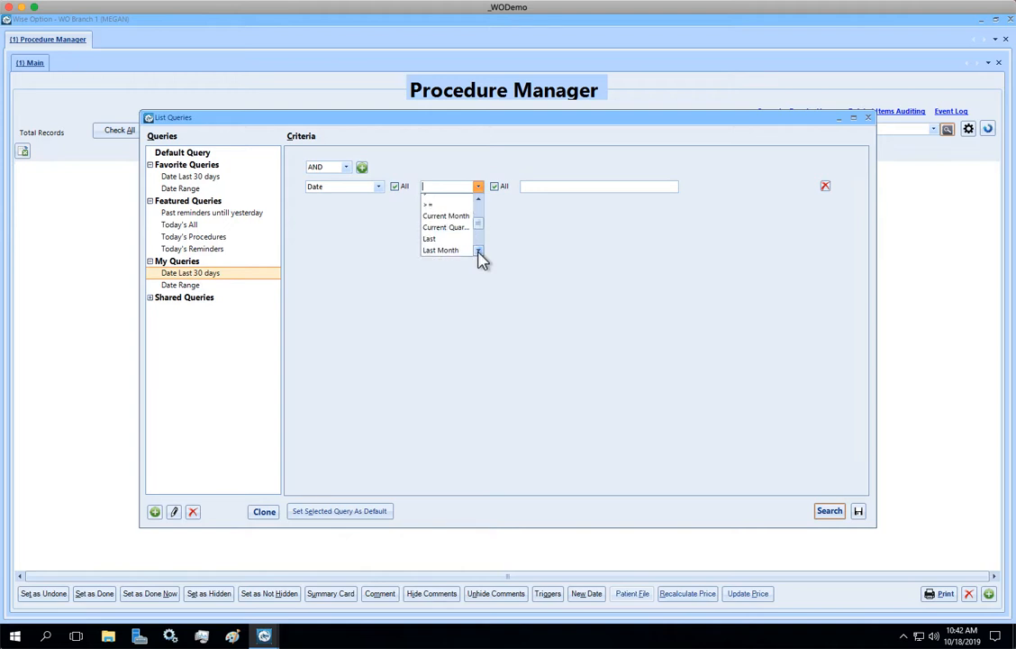
left_click(479, 252)
left_click(479, 252)
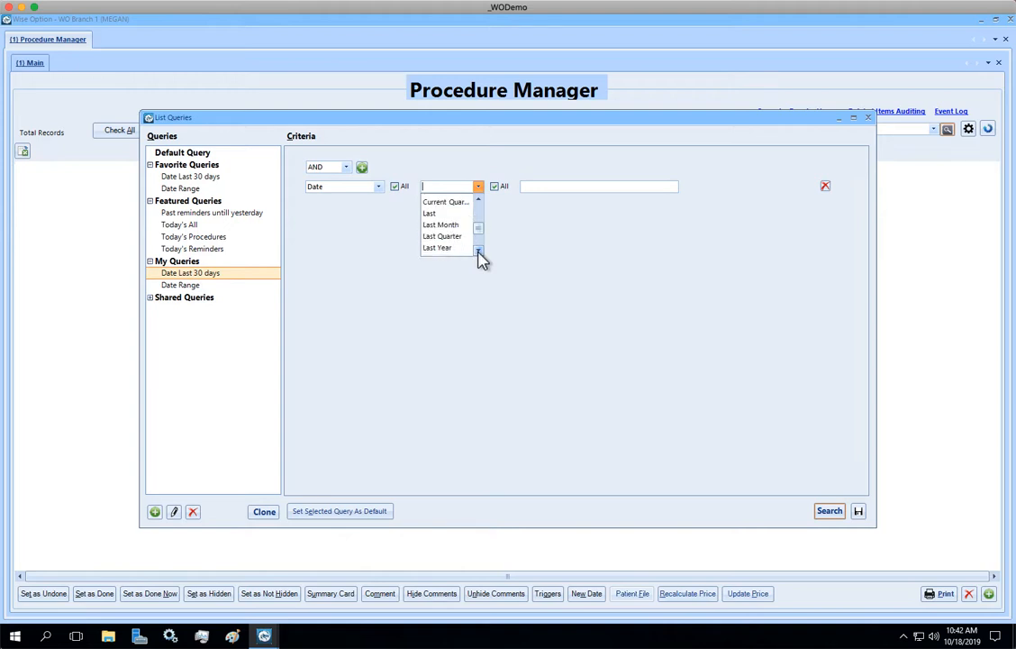
left_click(478, 251)
left_click(478, 251)
left_click(479, 252)
left_click(478, 251)
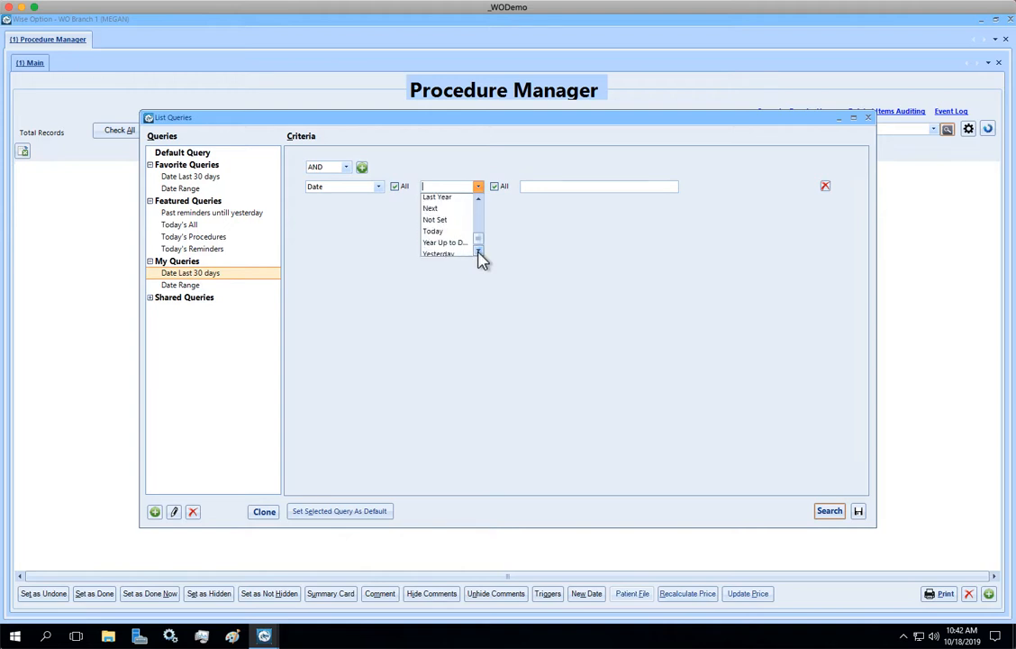
left_click(478, 198)
left_click(479, 198)
left_click(478, 198)
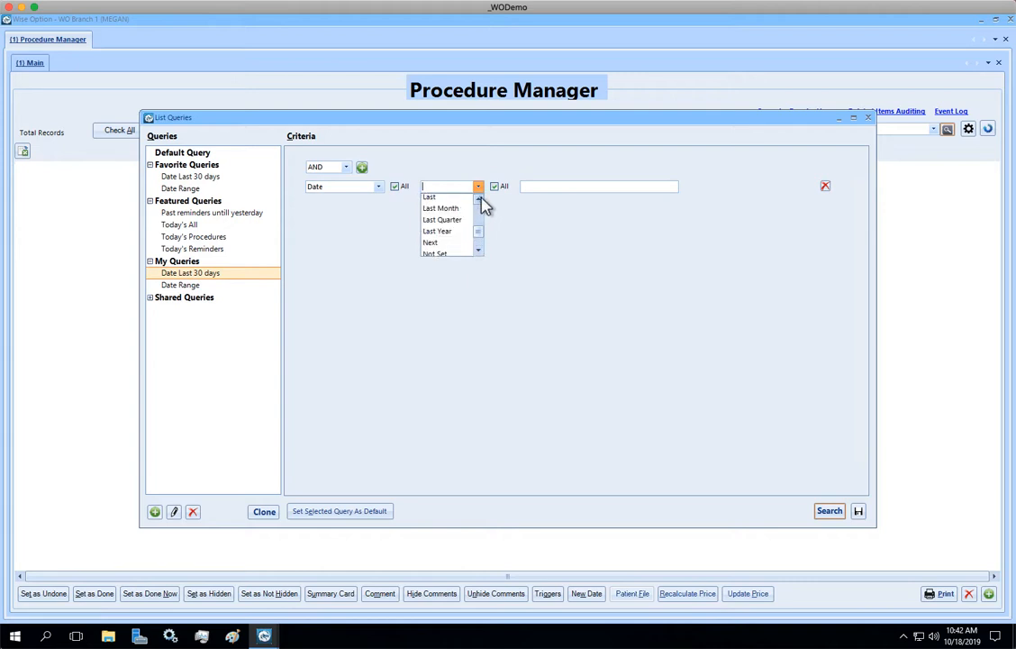
left_click(478, 199)
left_click(448, 209)
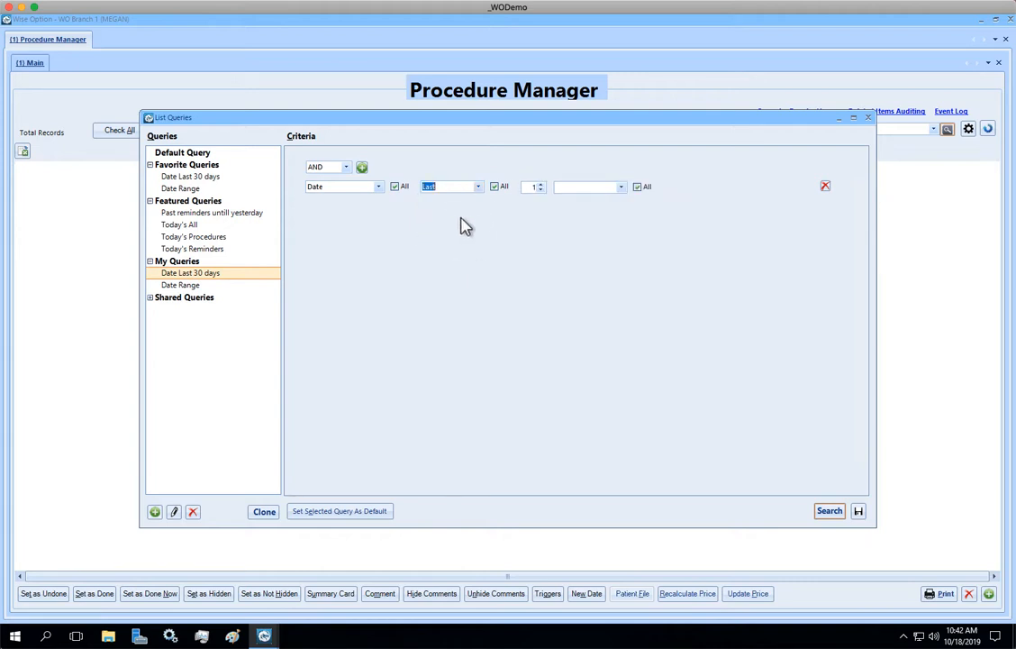
- Set the period of the Date criterion to 30 Day(s) and save the query
left_click(529, 187)
double_click(532, 187)
type("30")
left_click(621, 189)
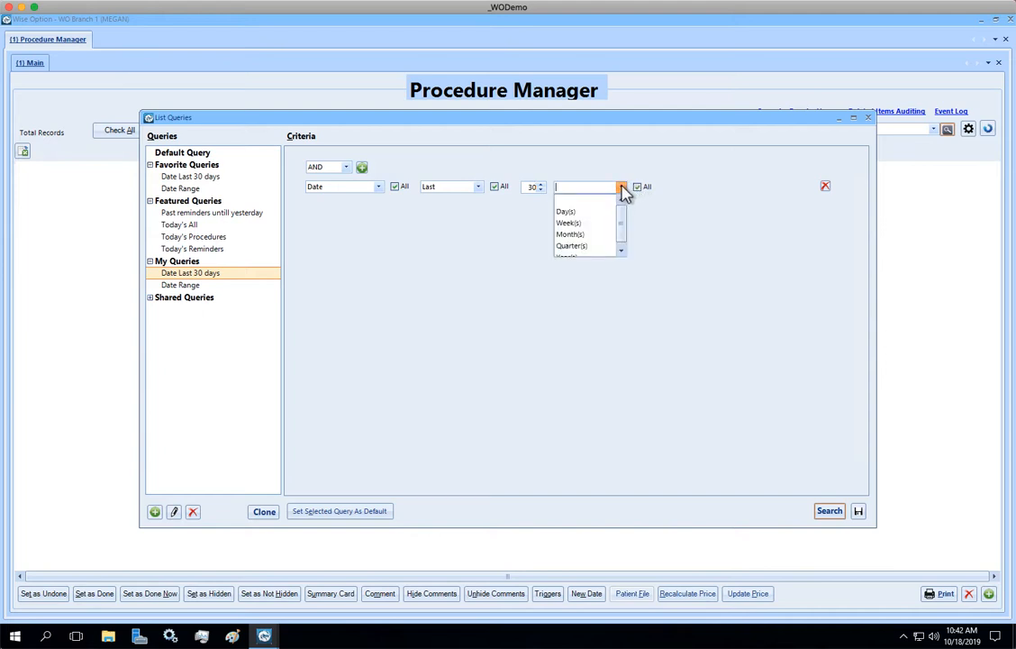
left_click(581, 212)
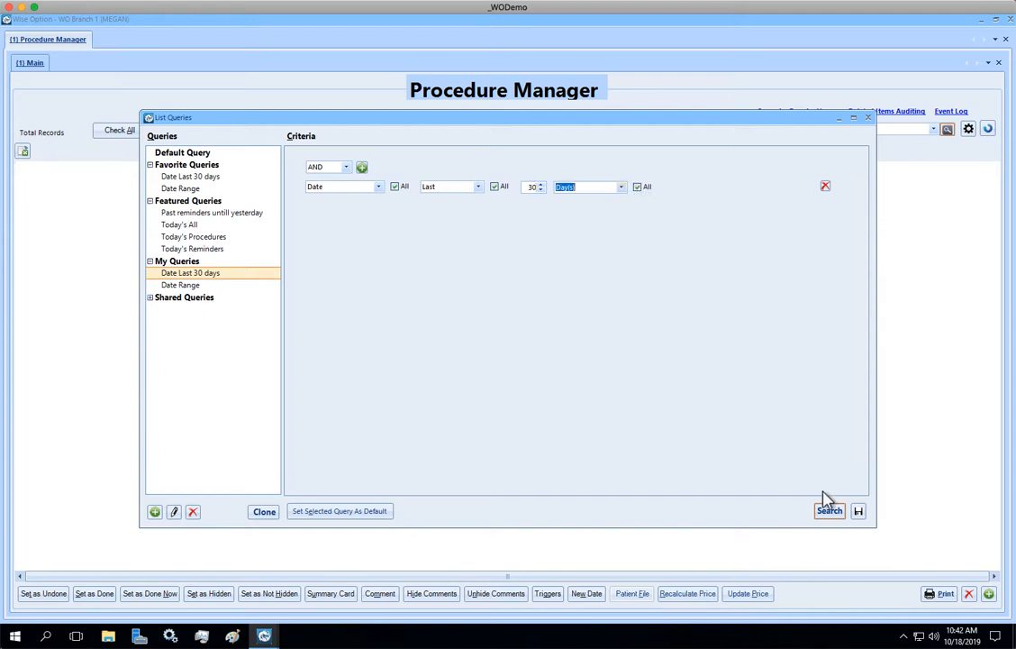
left_click(859, 511)
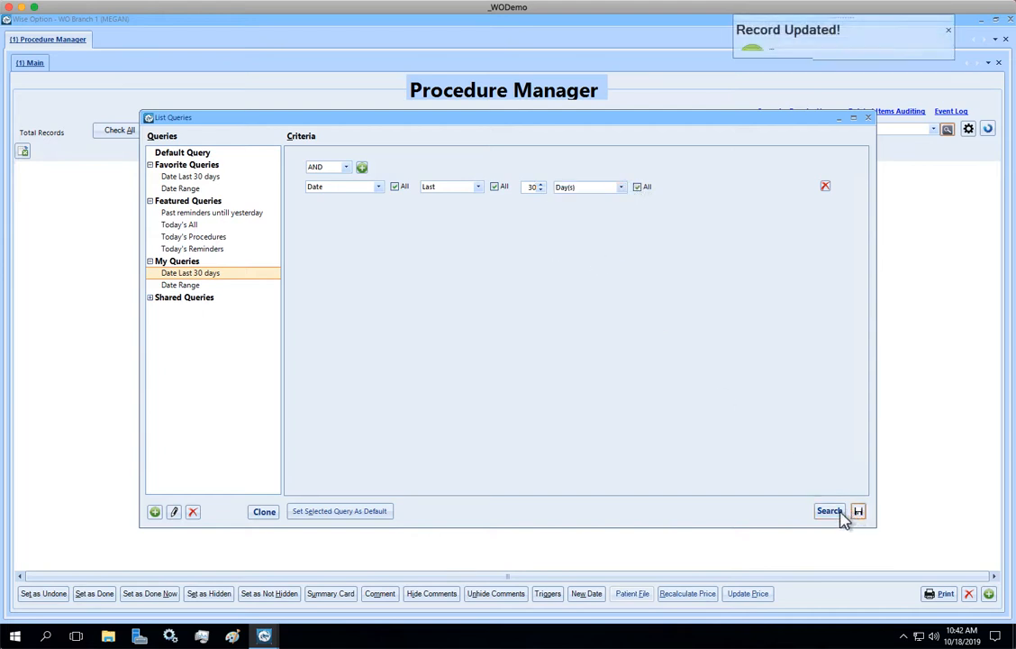
- Run the favorite query Date Last 30 days on the procedure list and look through the returned records
left_click(829, 510)
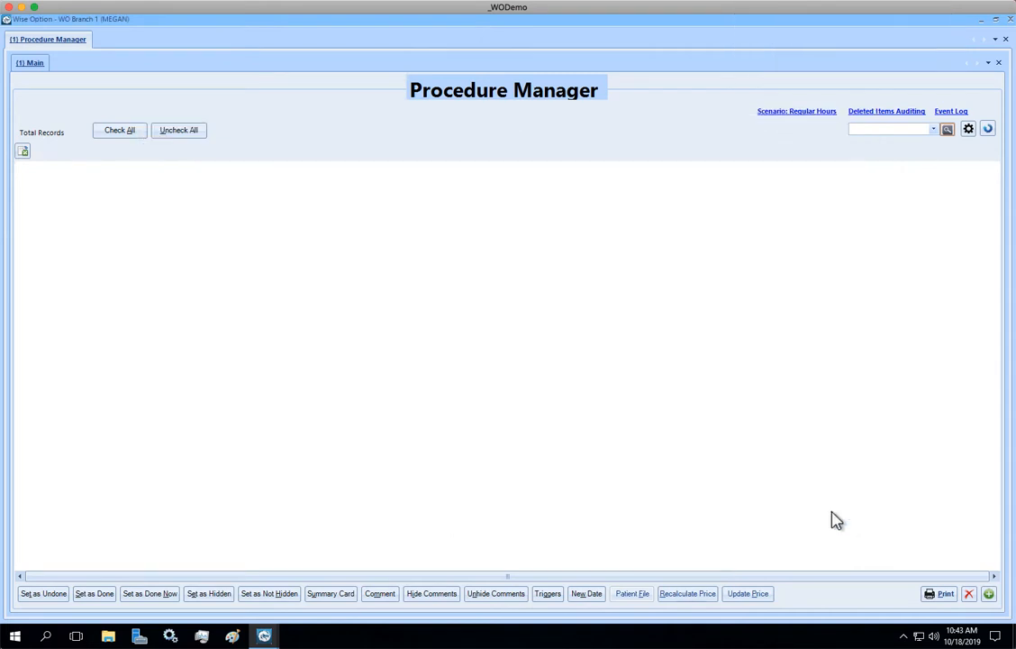
left_click(934, 129)
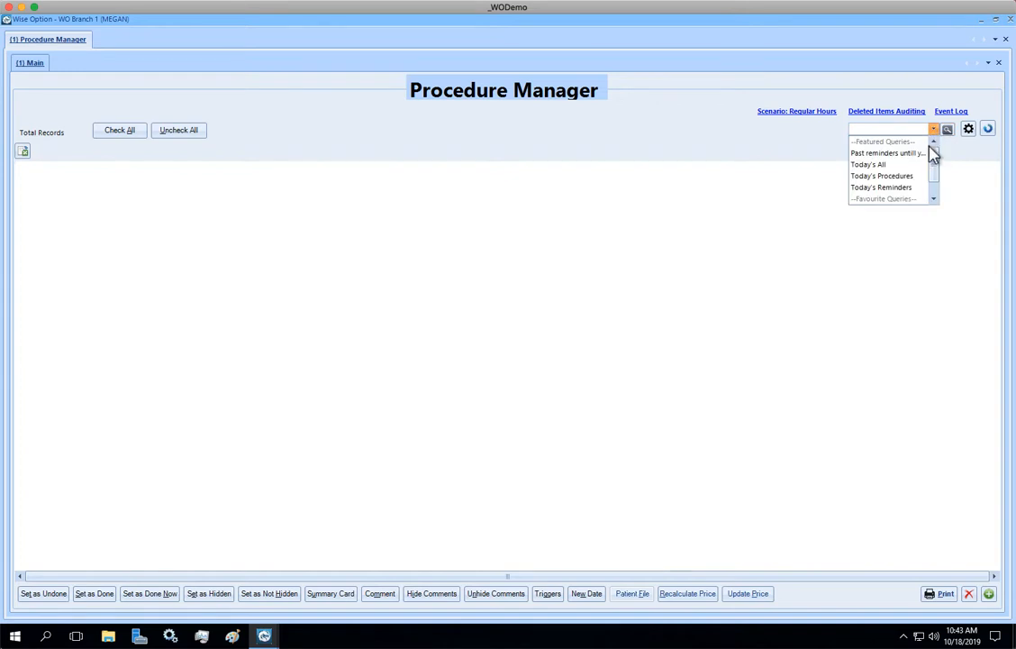
left_click_drag(937, 170, 935, 200)
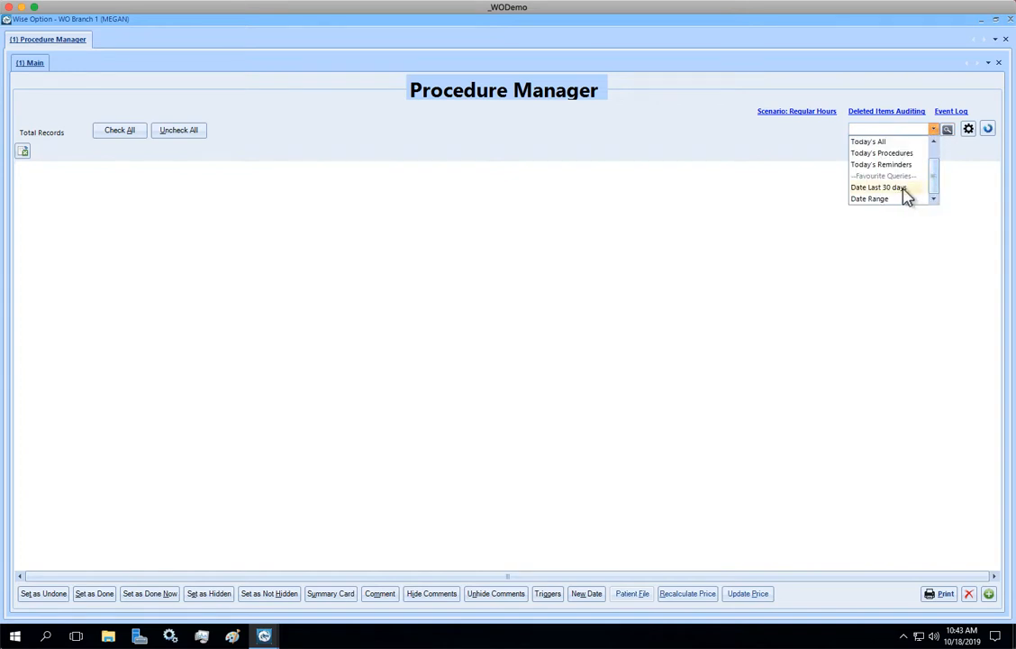
left_click(896, 188)
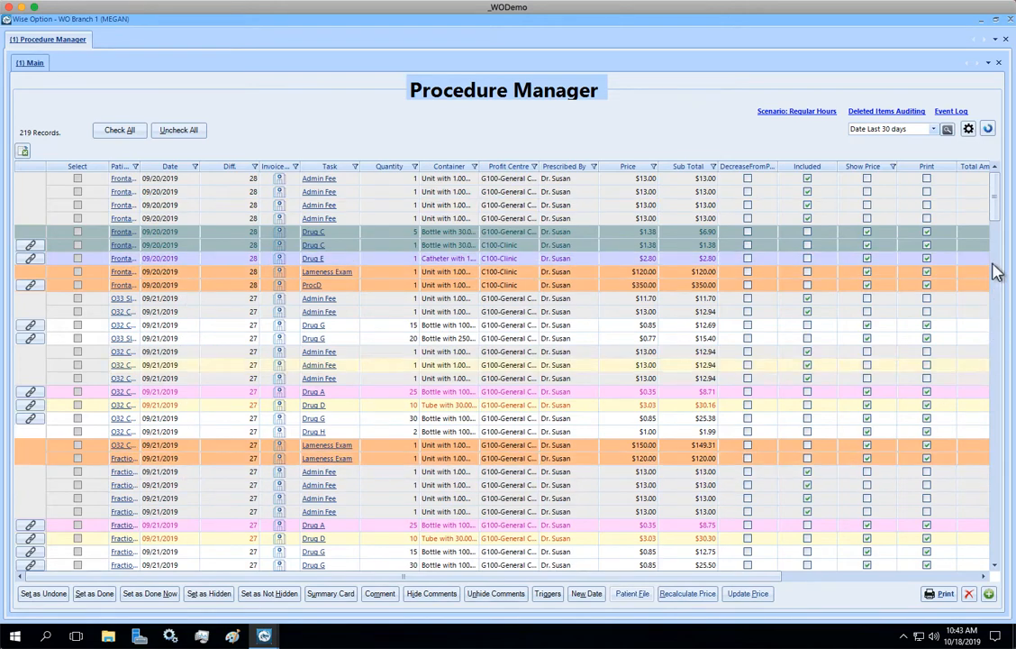
left_click_drag(999, 220, 978, 426)
scroll(977, 425, "down", 10)
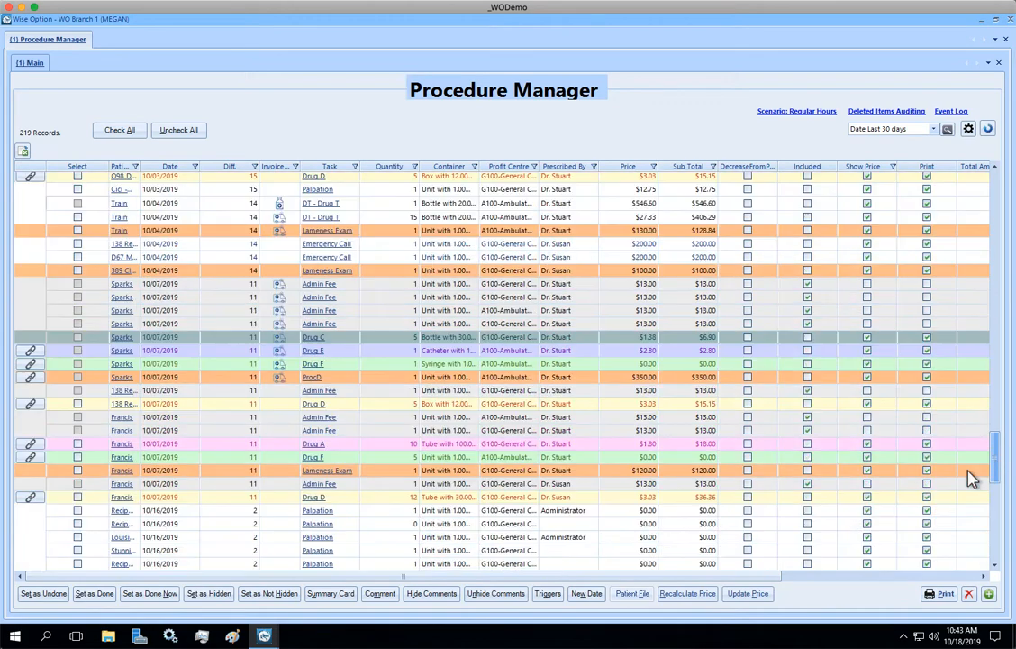
scroll(937, 252, "up", 10)
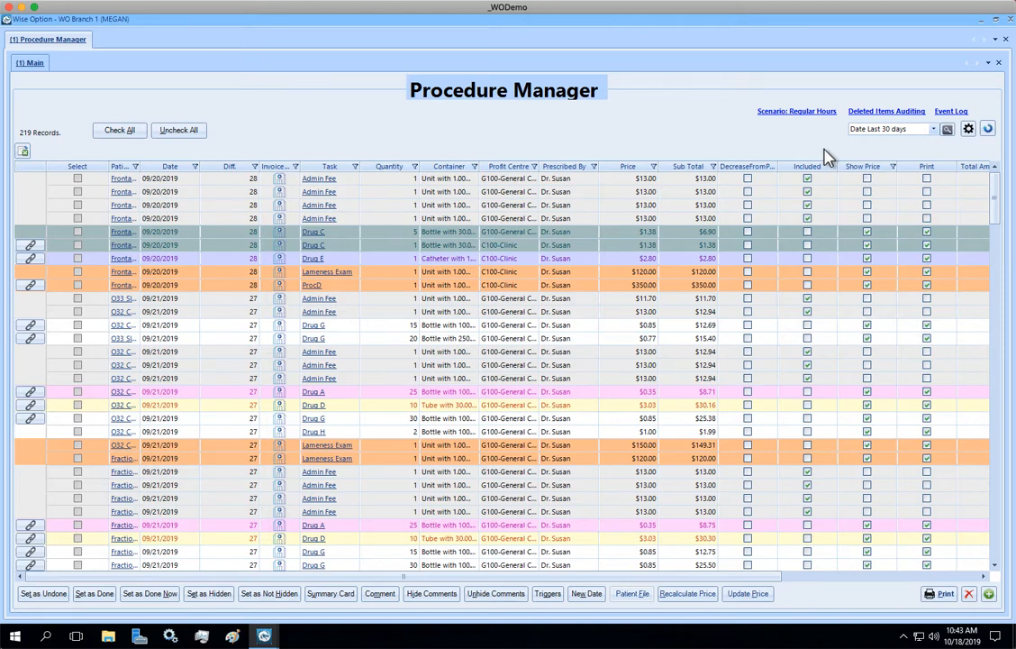
- Create another list query named "Date Last 7 Days" and mark it as a favorite
left_click(947, 129)
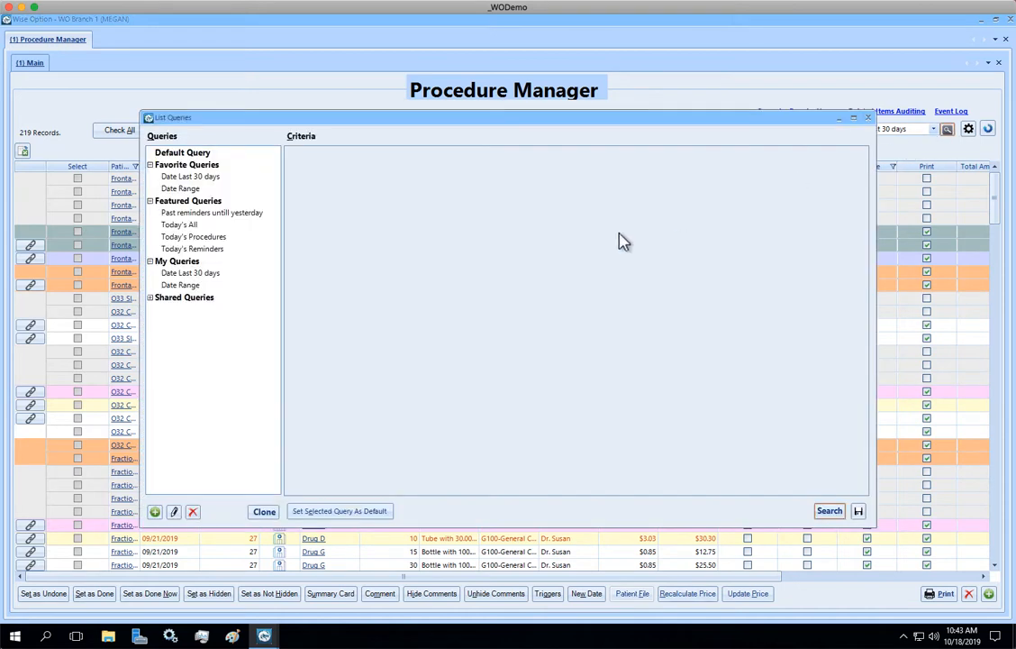
left_click(155, 510)
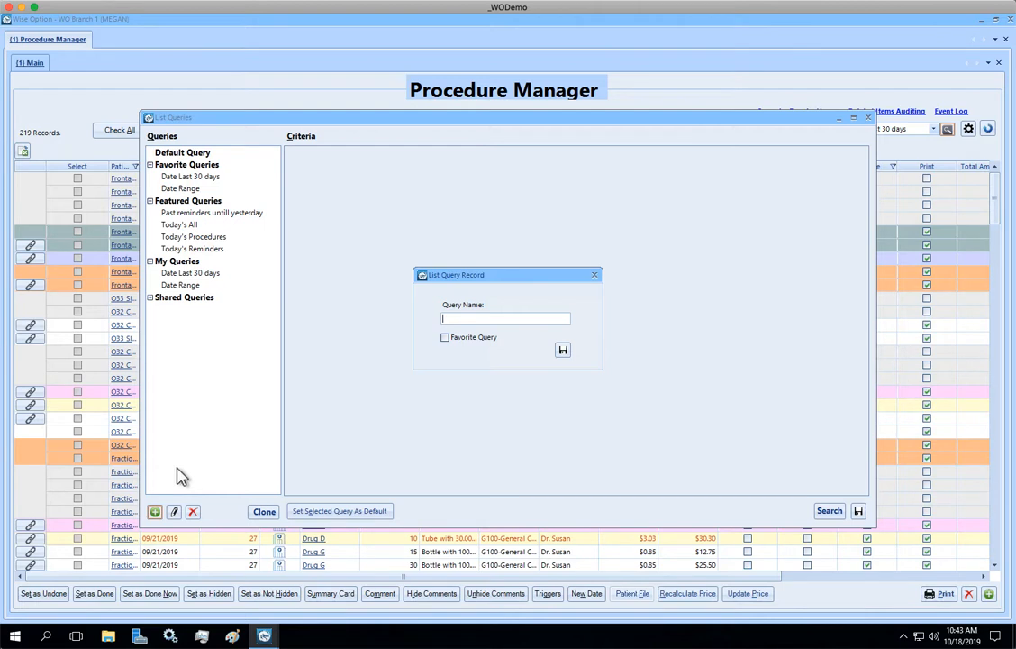
type("Date Last 7 Days")
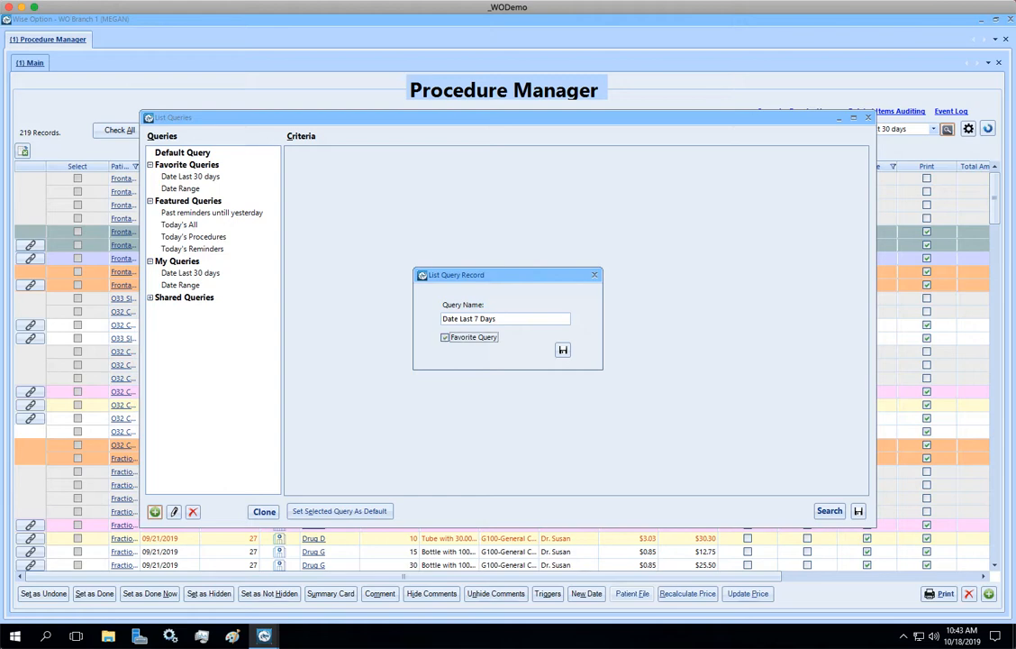
key("Tab")
key("Return")
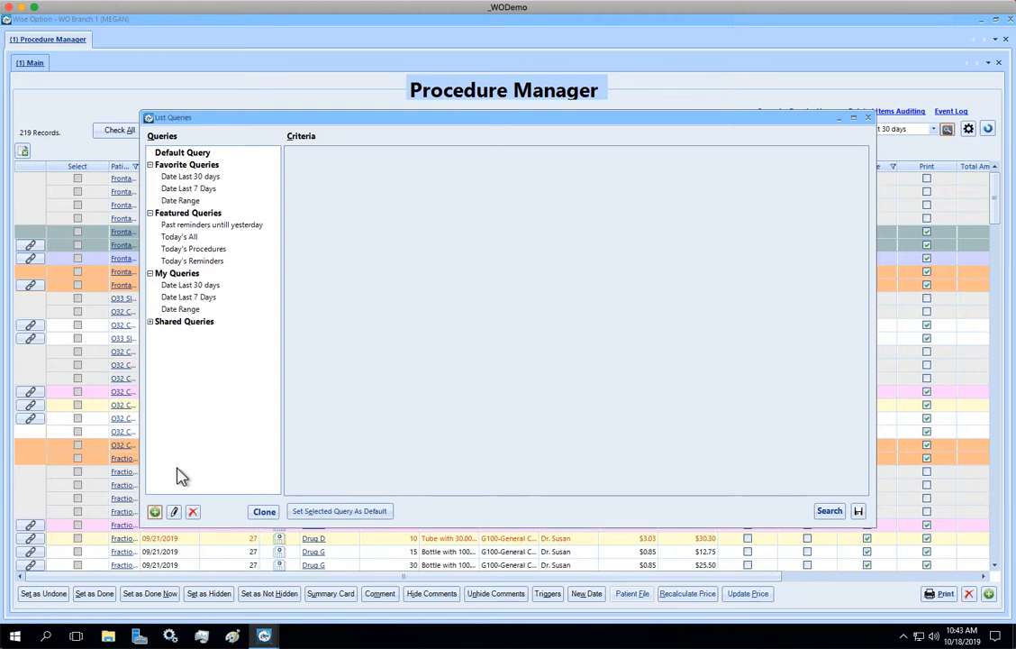
- Open the criteria of the Date Last 7 Days query under My Queries and choose Date as the filter field
left_click(211, 298)
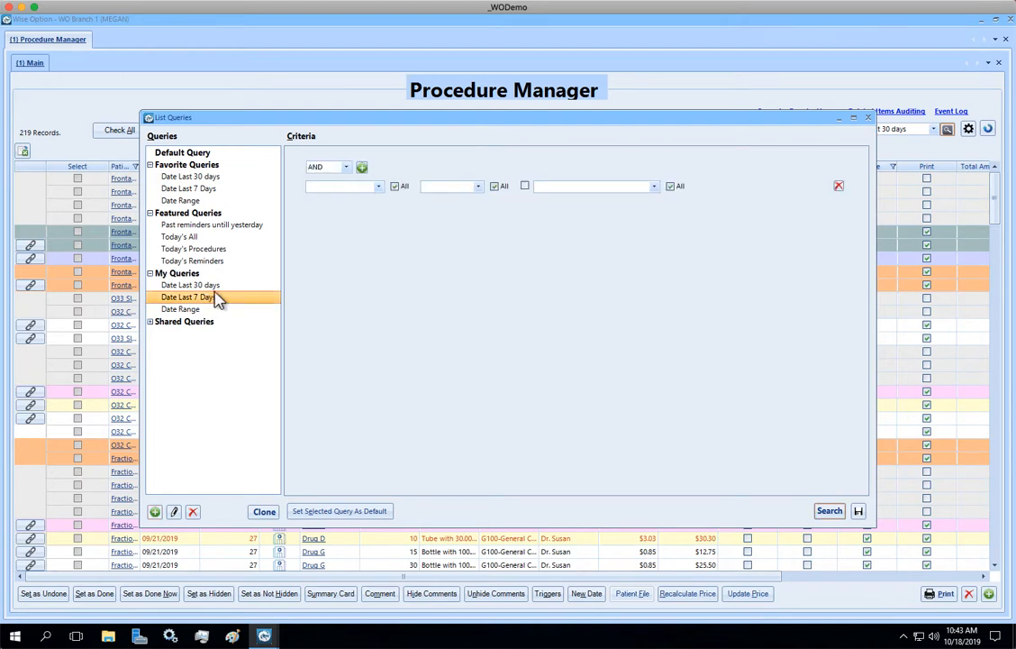
left_click(358, 185)
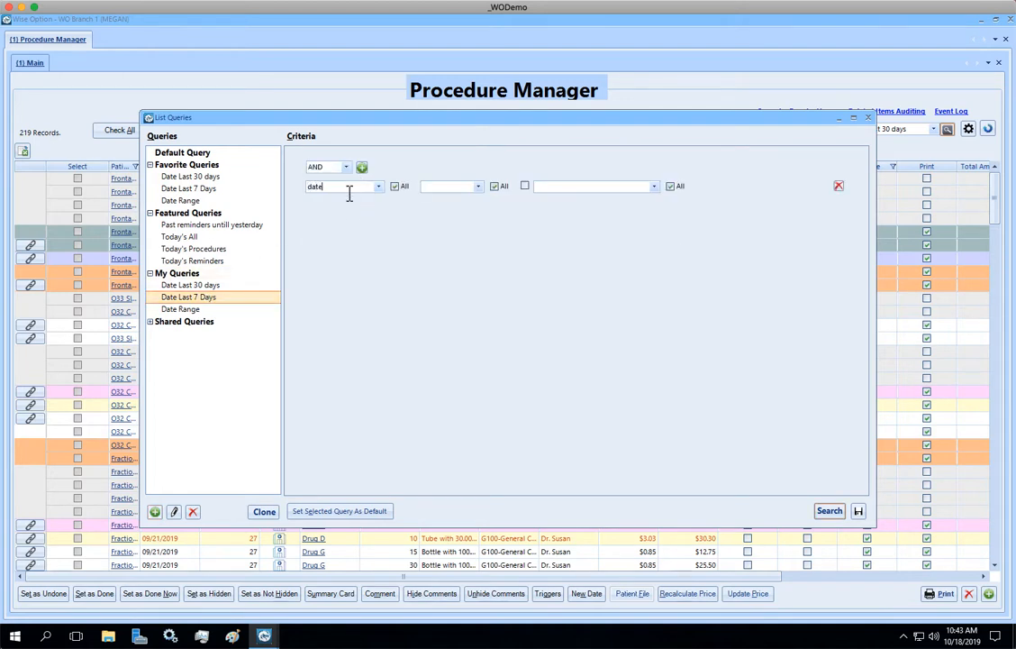
type("date")
left_click(341, 203)
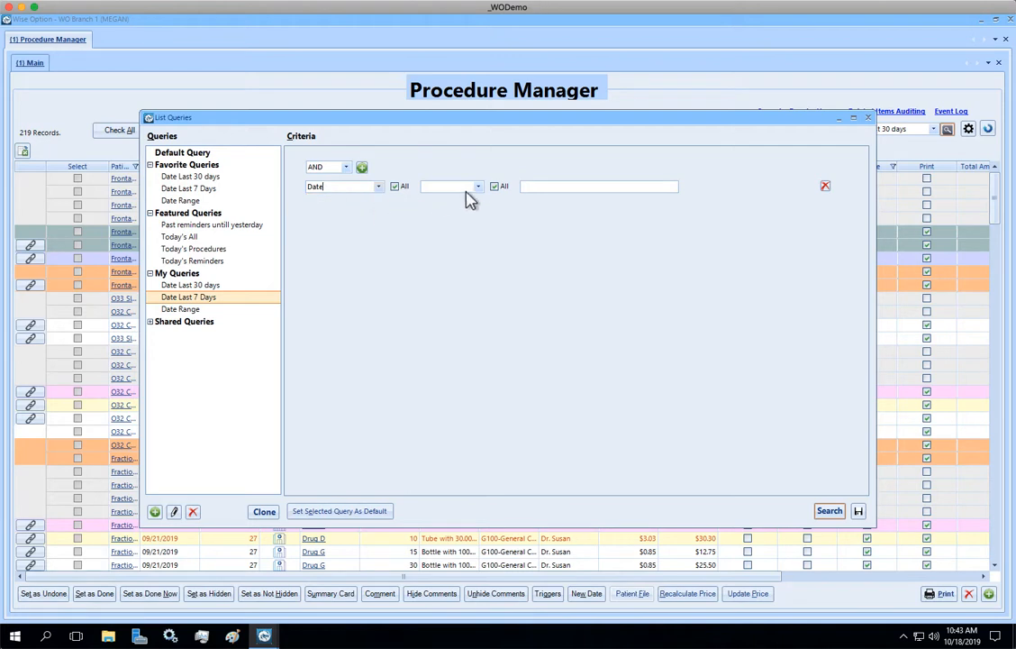
- Set the Date criterion of the 7-day query to Last 7 Day(s)
left_click(478, 187)
scroll(483, 239, "down", 2)
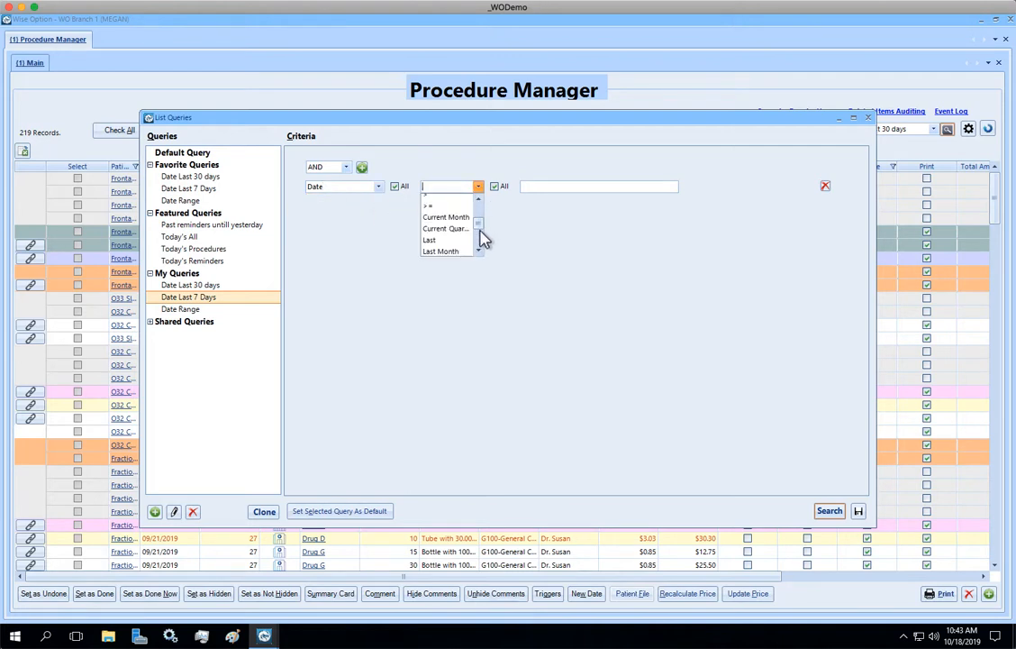
left_click(442, 239)
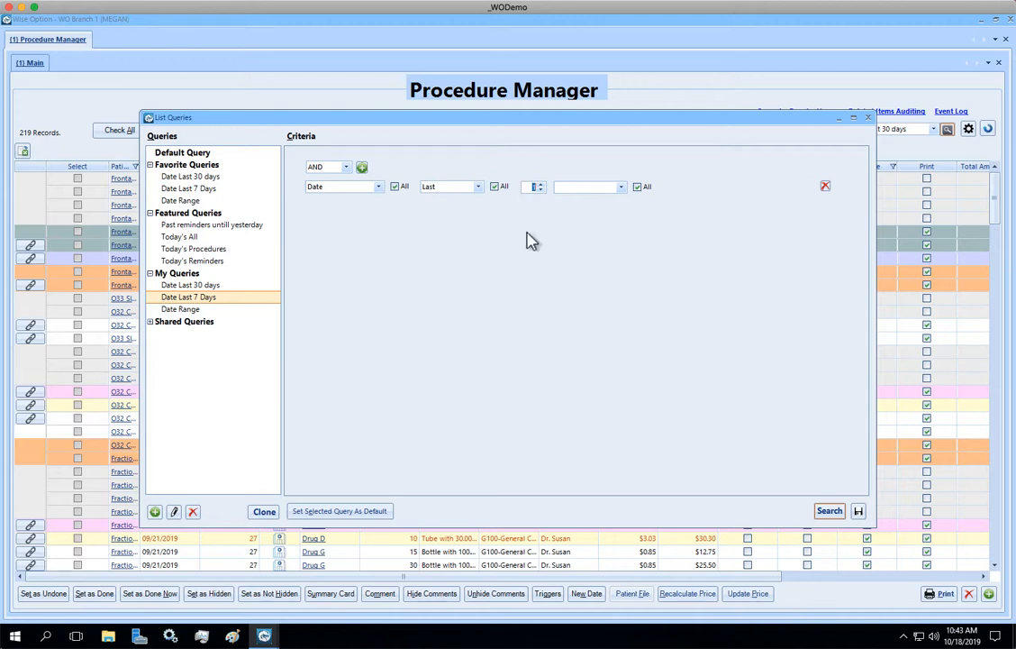
type("7")
left_click(621, 186)
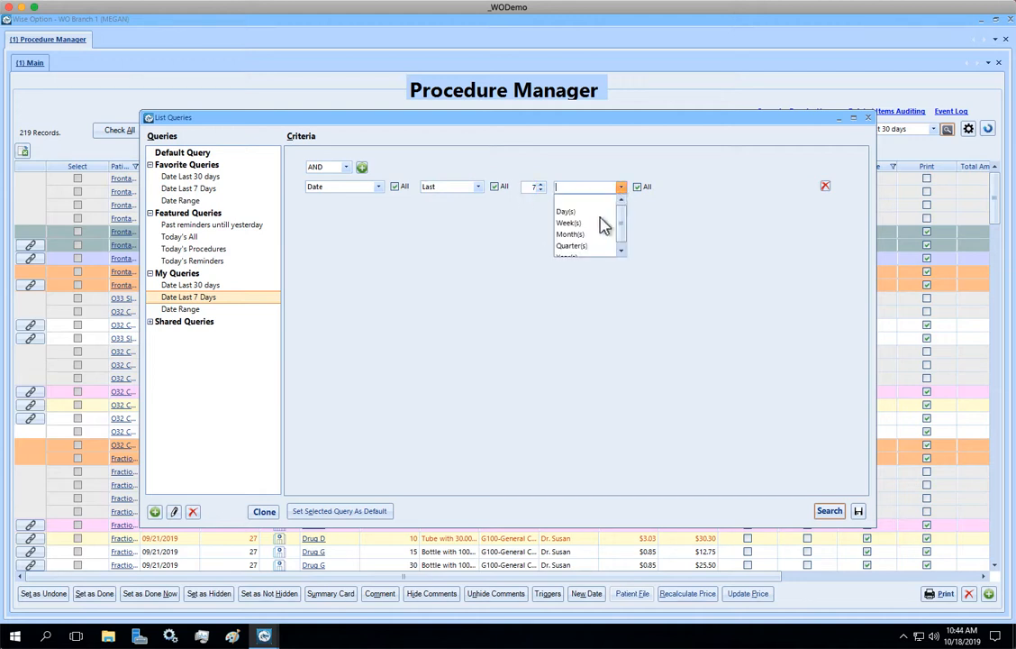
left_click(593, 214)
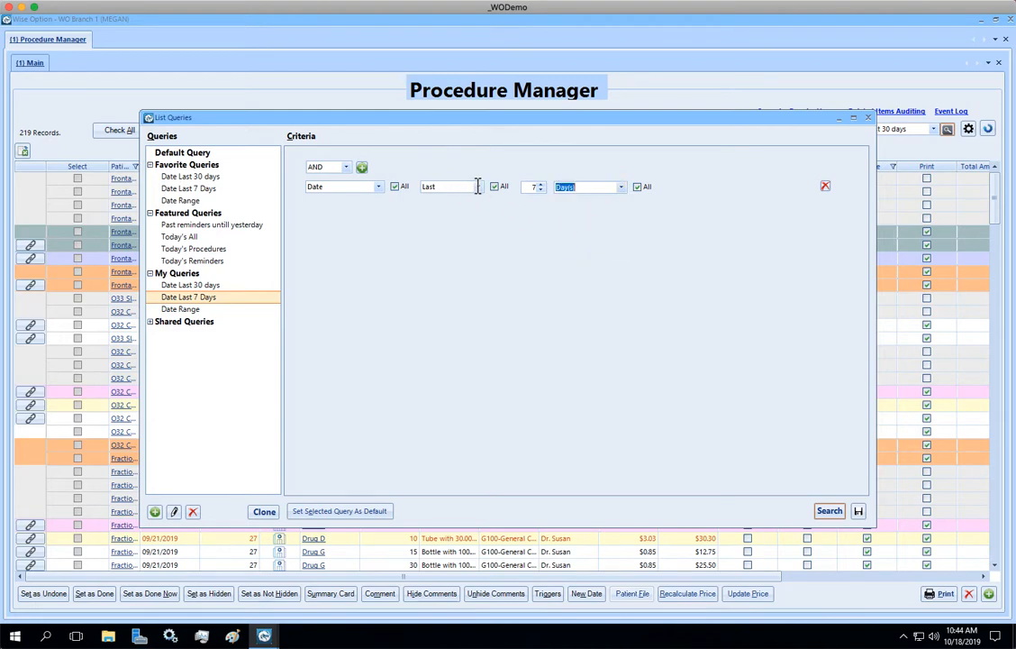
- Look through the comparison operators available for the Date criterion, from the equality signs to Today
left_click(477, 189)
left_click(476, 188)
left_click(479, 250)
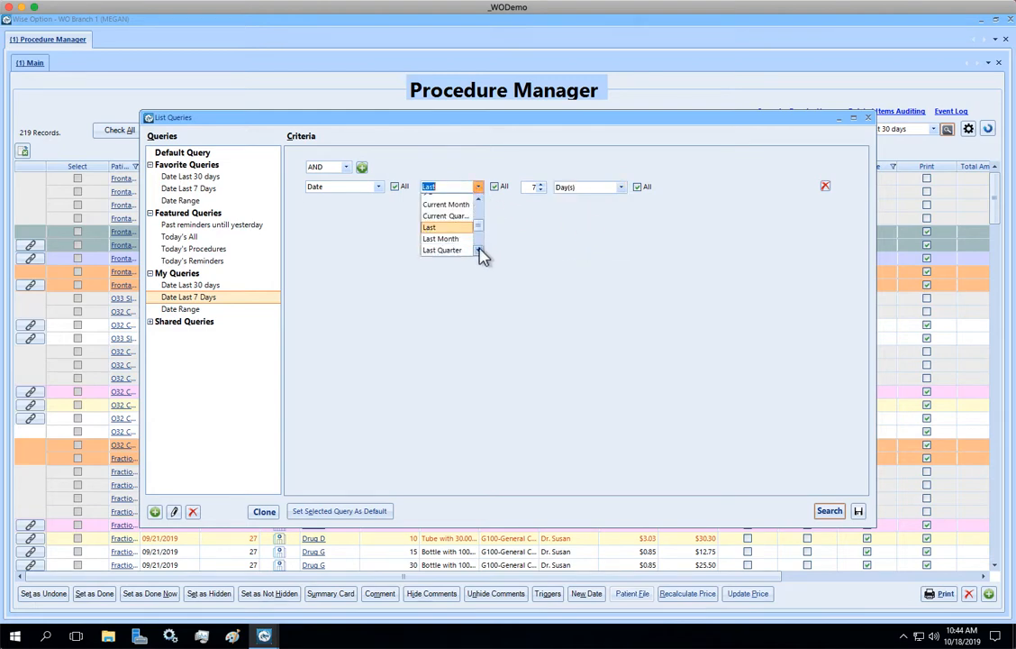
left_click(478, 251)
left_click(479, 251)
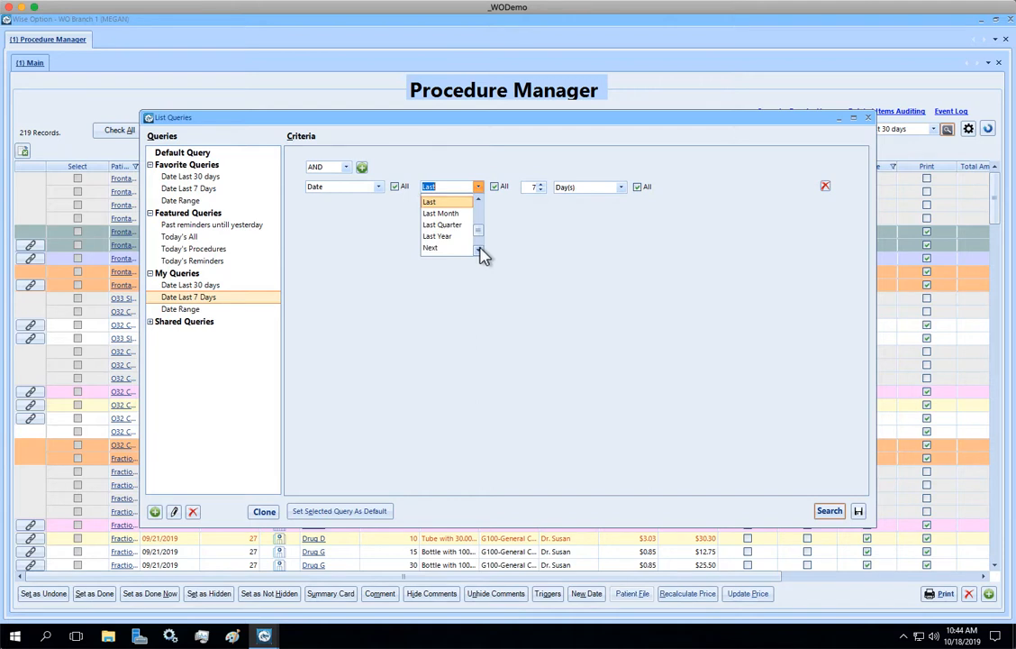
left_click(479, 251)
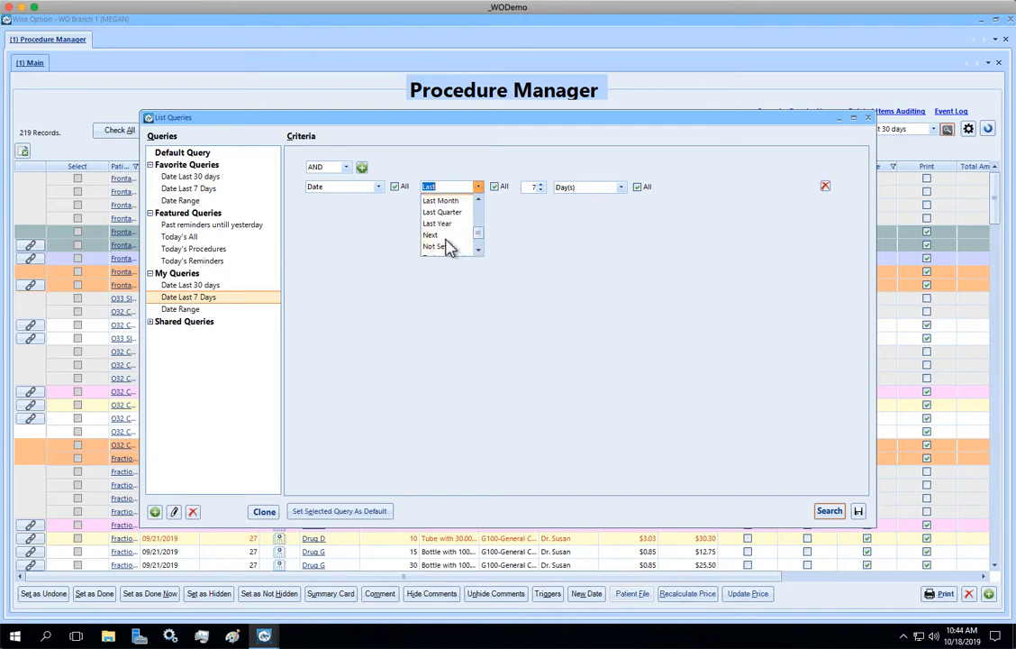
left_click(479, 200)
left_click(480, 200)
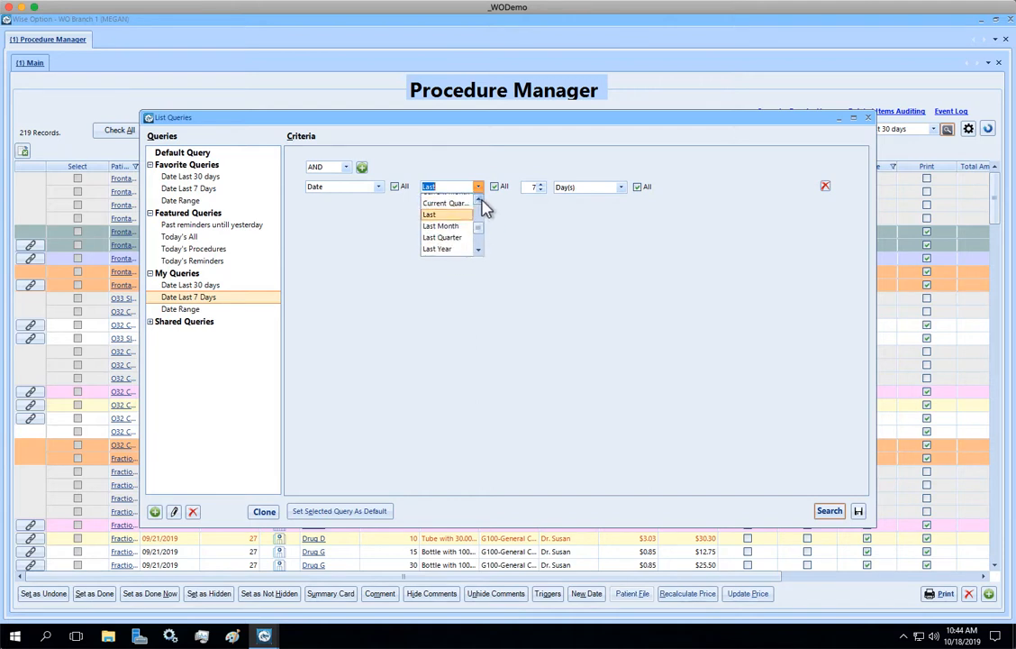
left_click(479, 200)
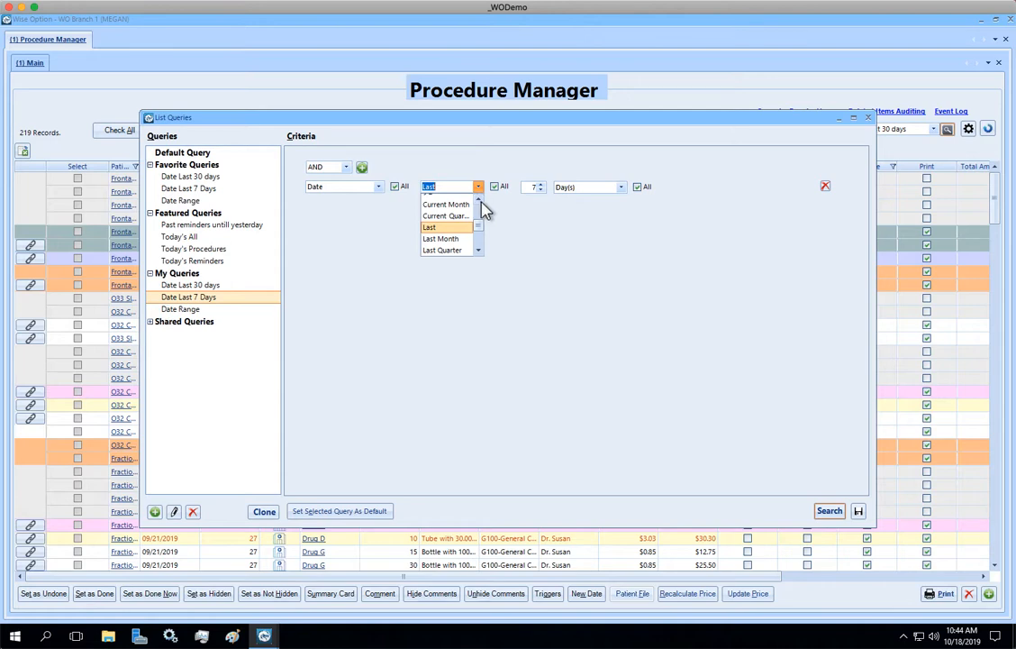
scroll(485, 216, "up", 2)
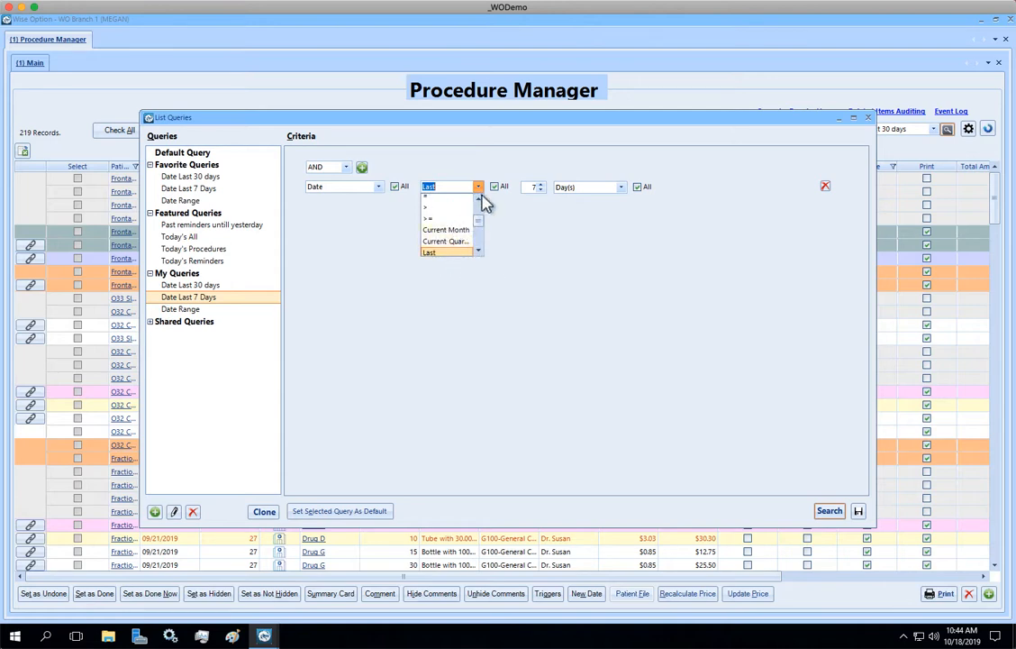
left_click(479, 250)
left_click(478, 250)
left_click(478, 250)
left_click(478, 250)
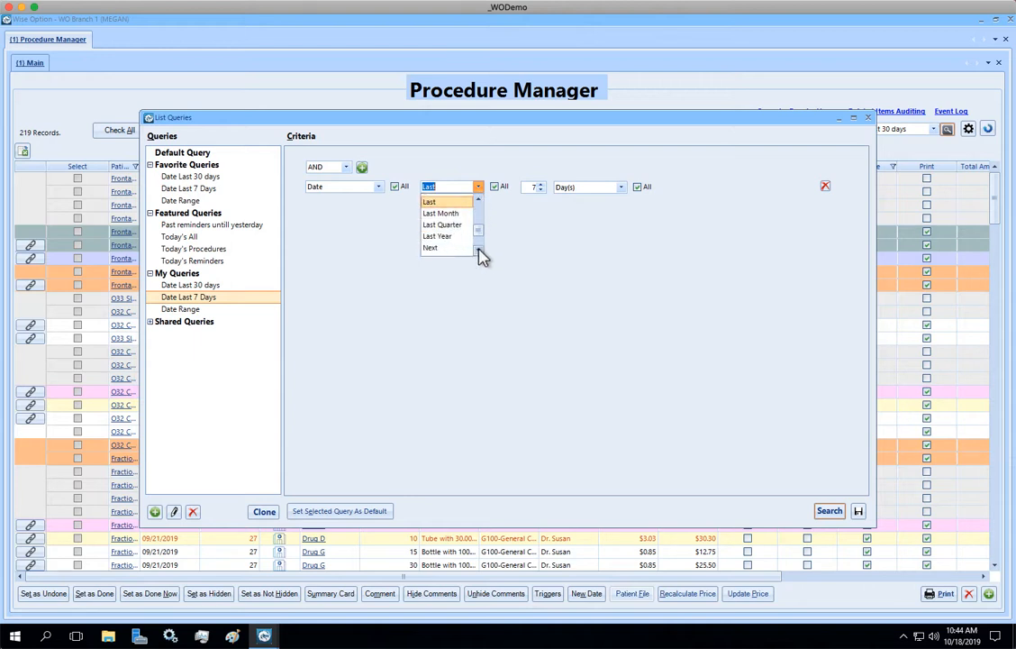
left_click(479, 251)
left_click(478, 250)
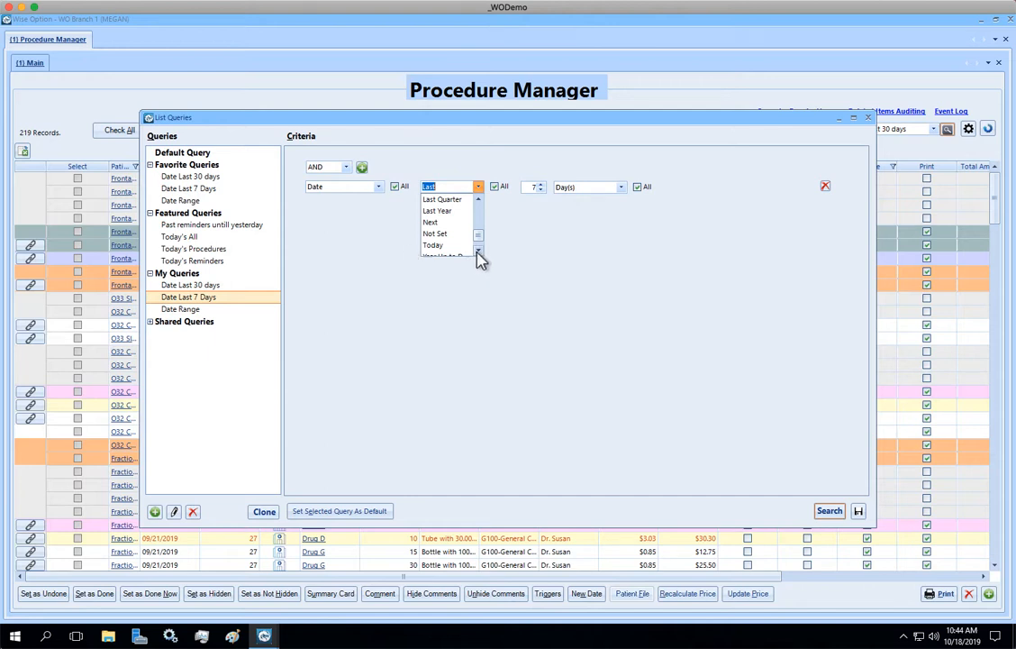
- Switch the criterion's filter field to Hidden and look through the comparison operators offered for it
left_click(380, 187)
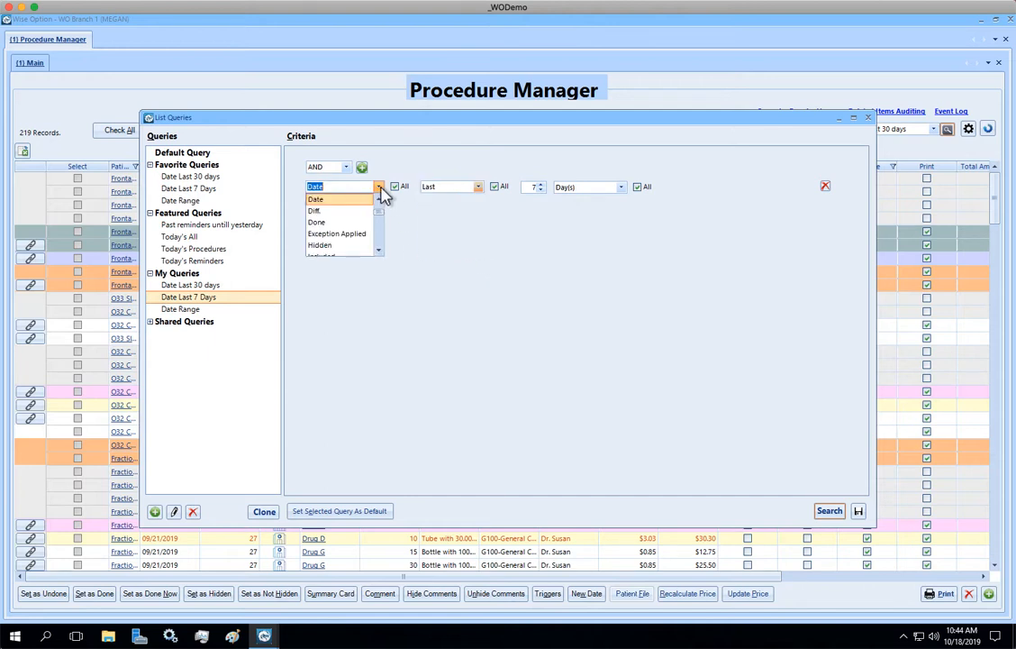
left_click(340, 246)
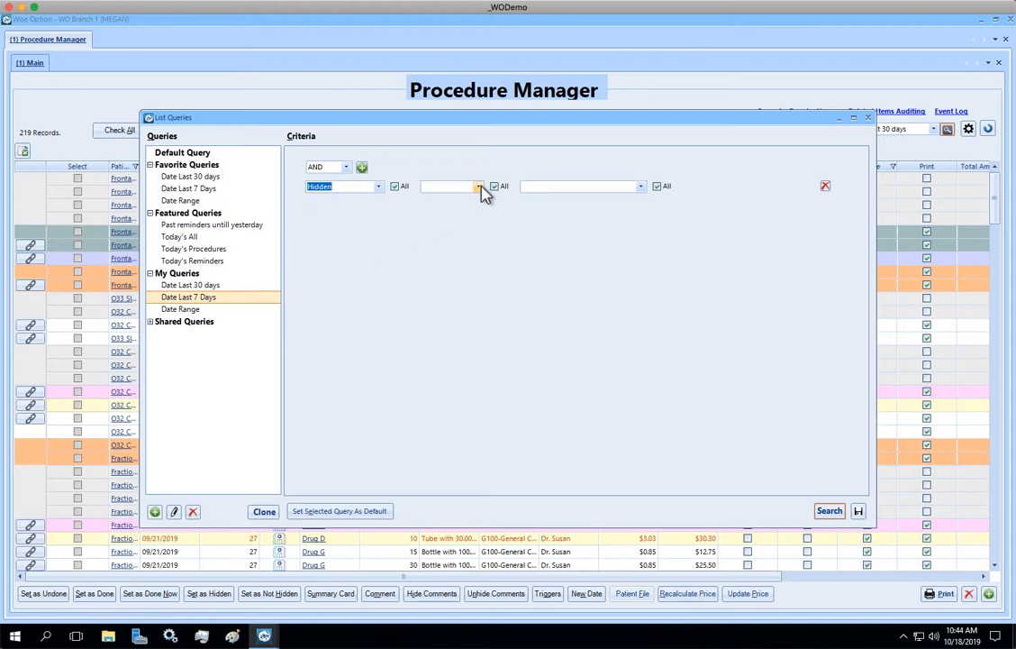
left_click(478, 187)
left_click(478, 251)
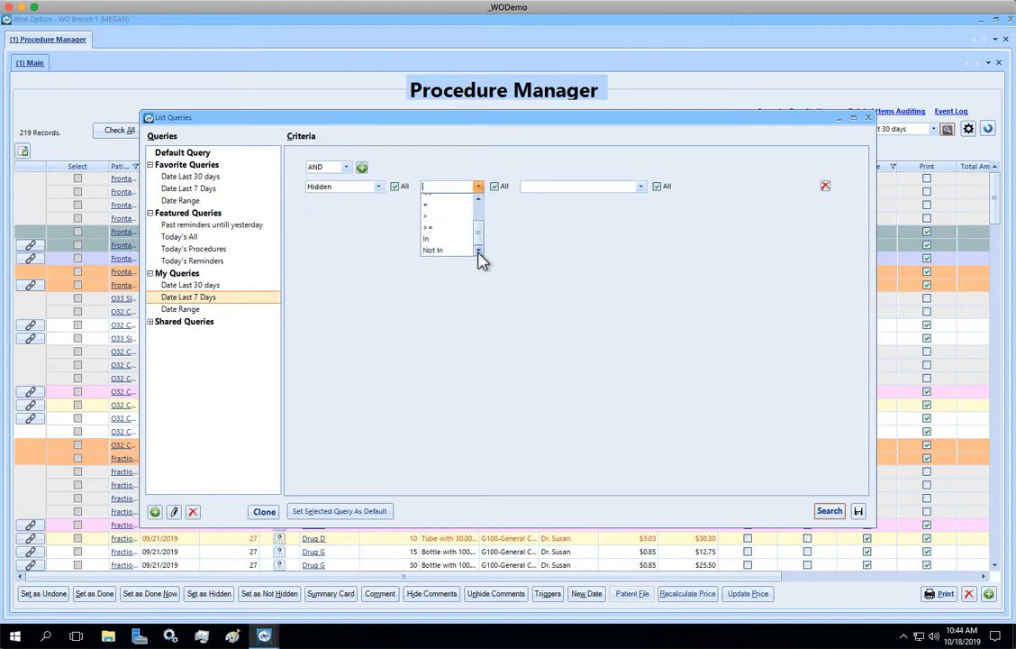
left_click(478, 200)
- Set the criterion's filter field back to Date and choose Last as its operator
left_click(379, 187)
left_click(363, 208)
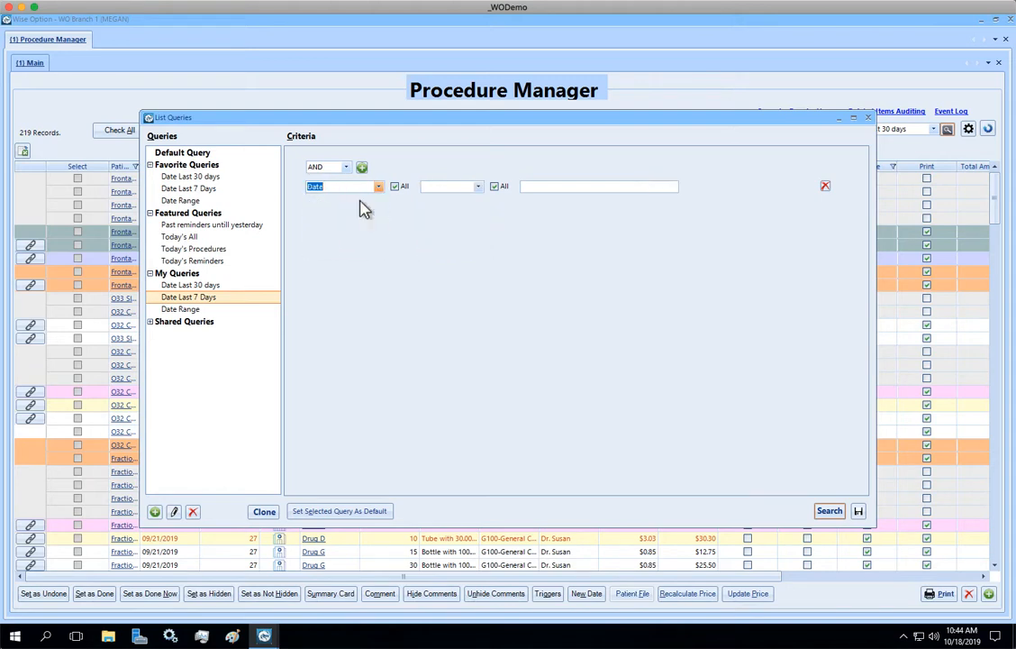
left_click(478, 189)
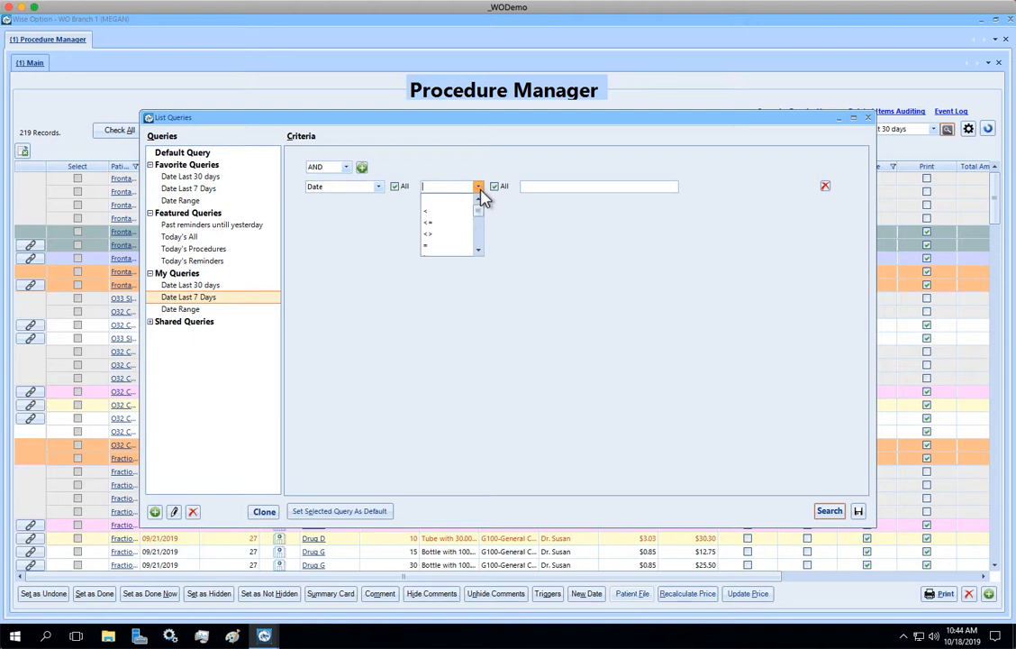
left_click(478, 251)
left_click(479, 250)
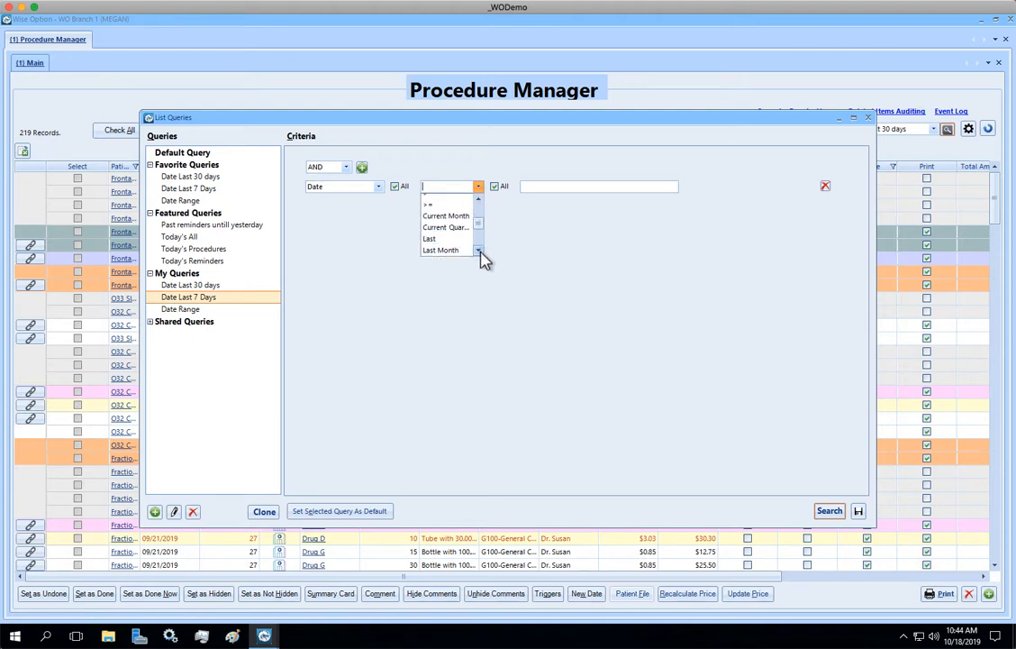
left_click(479, 251)
left_click(441, 226)
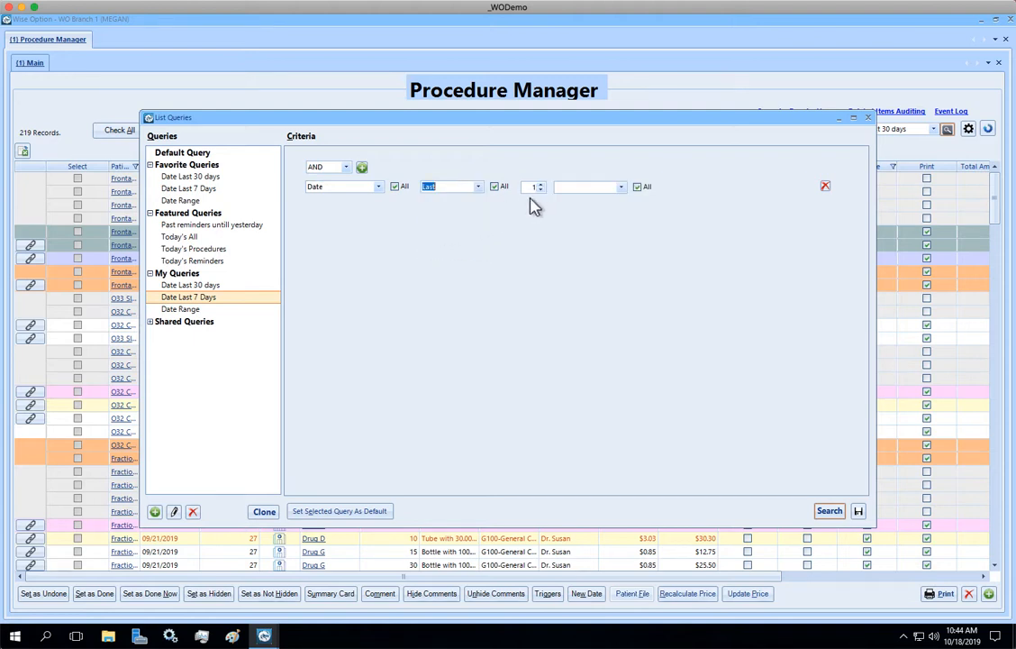
- Complete the Last condition with a period of 7 Day(s) and save the Date Last 7 Days query
left_click(542, 185)
left_click(541, 186)
left_click(541, 186)
left_click(542, 186)
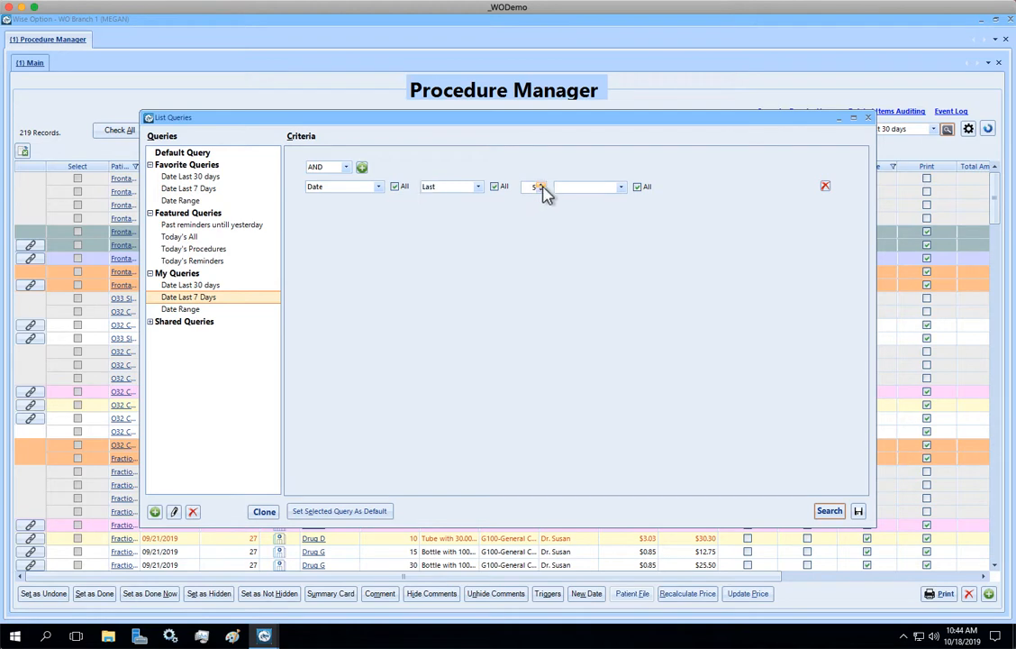
left_click(621, 187)
left_click(590, 216)
left_click(860, 512)
left_click(831, 512)
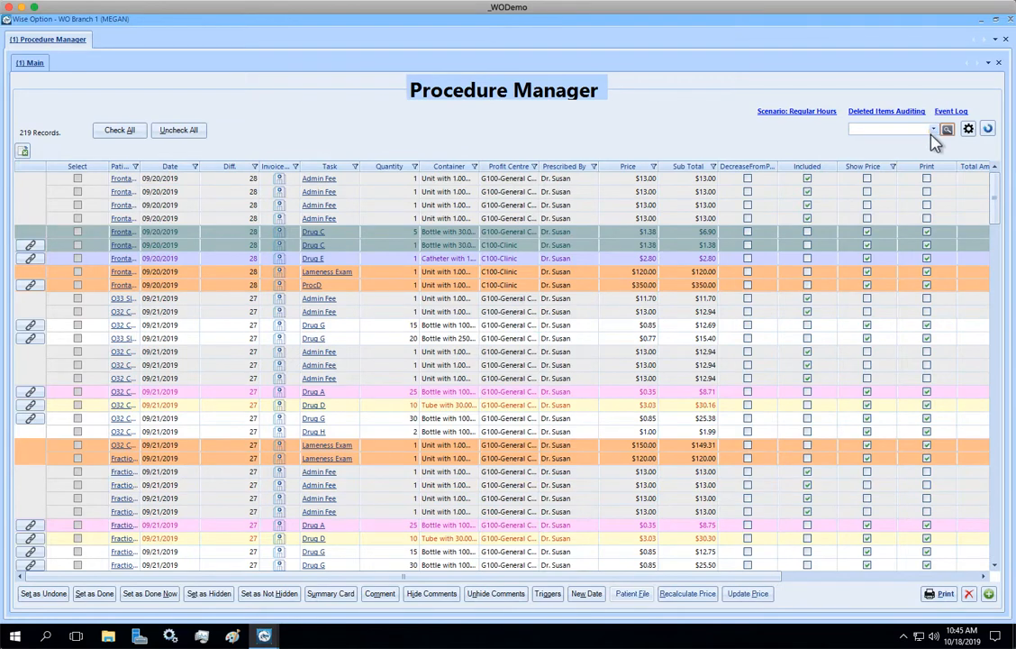
- Run the favorite query Date Last 7 Days on the procedure list
left_click(934, 129)
scroll(937, 162, "down", 2)
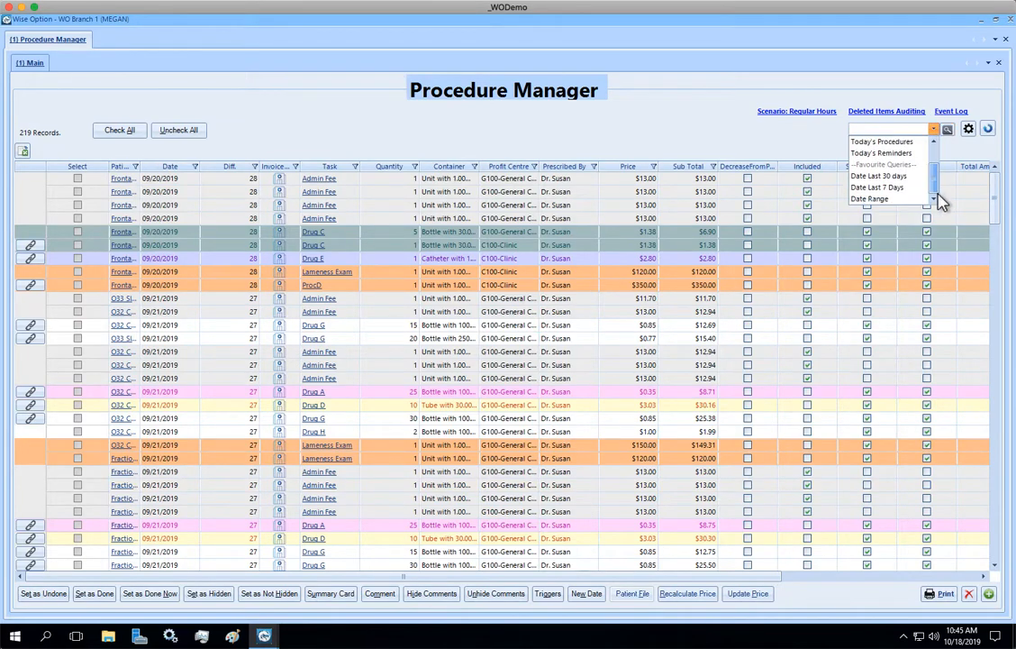
left_click(930, 188)
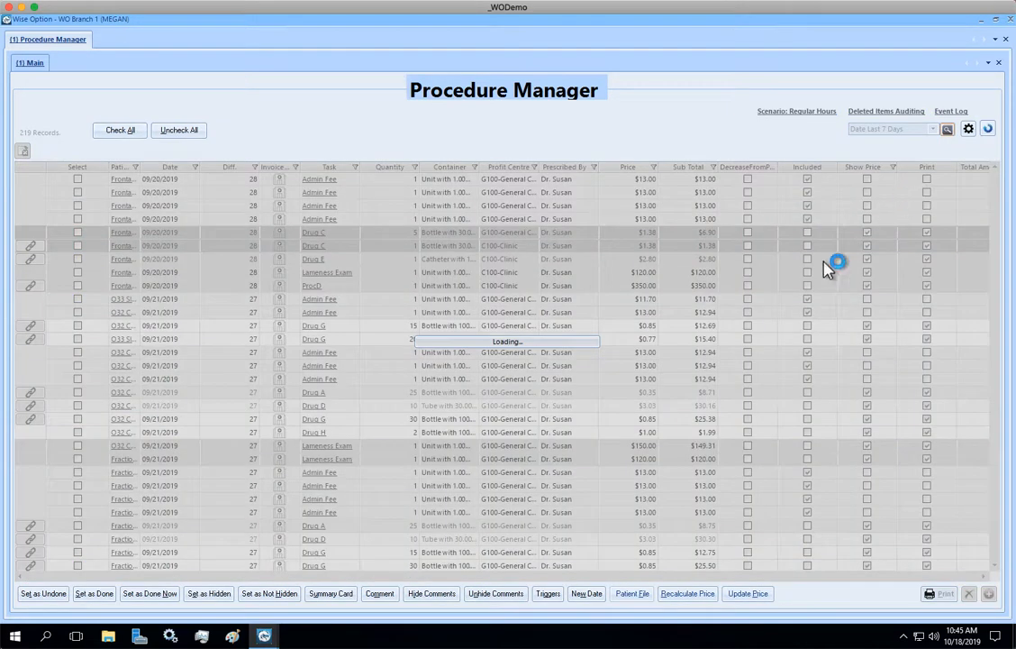